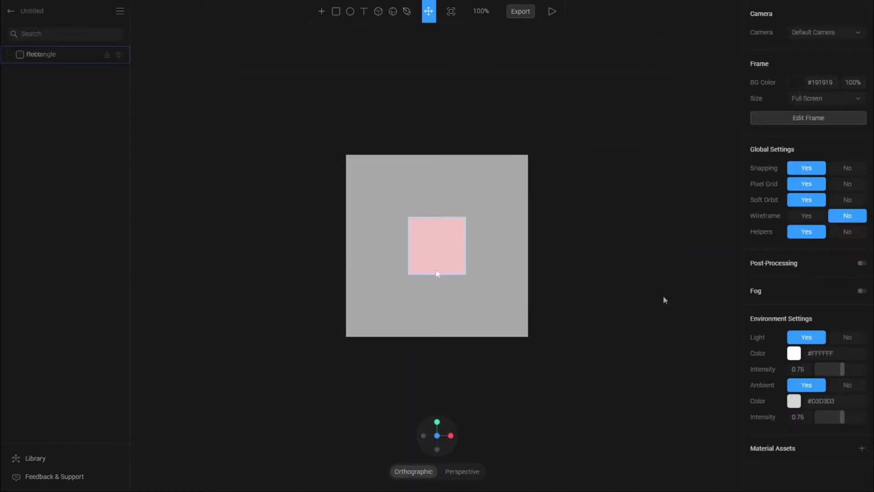
Place a cube at the centre of the scene and add a radial cloner to it
click(438, 266)
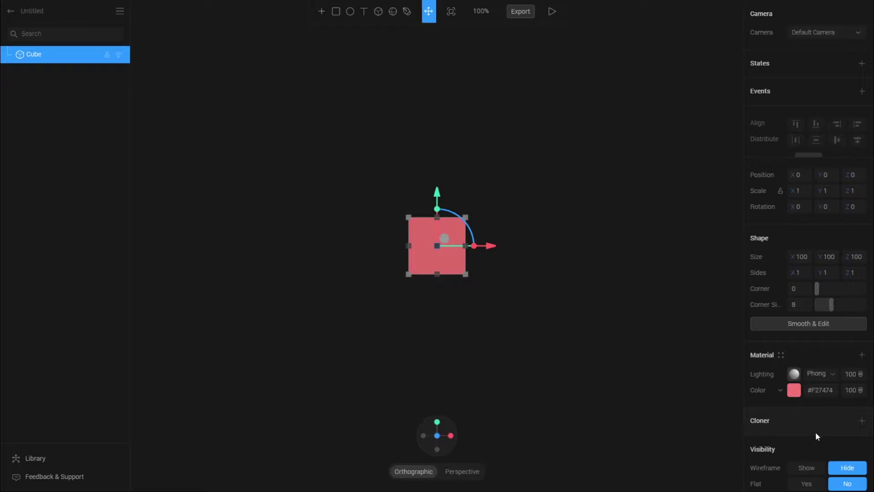
click(862, 422)
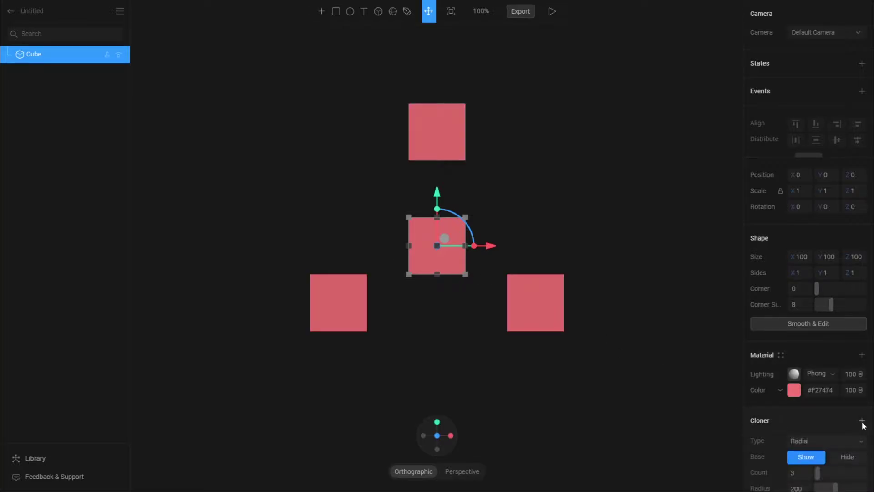
scroll(783, 253, down, 4)
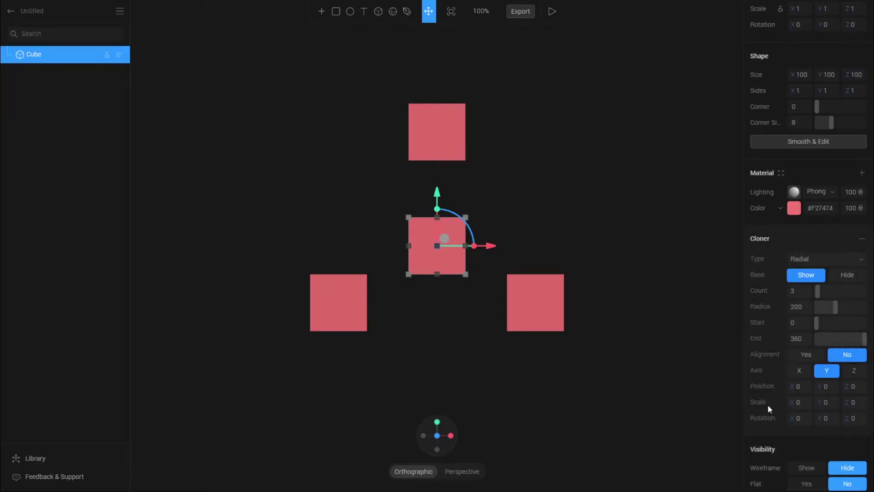
click(797, 263)
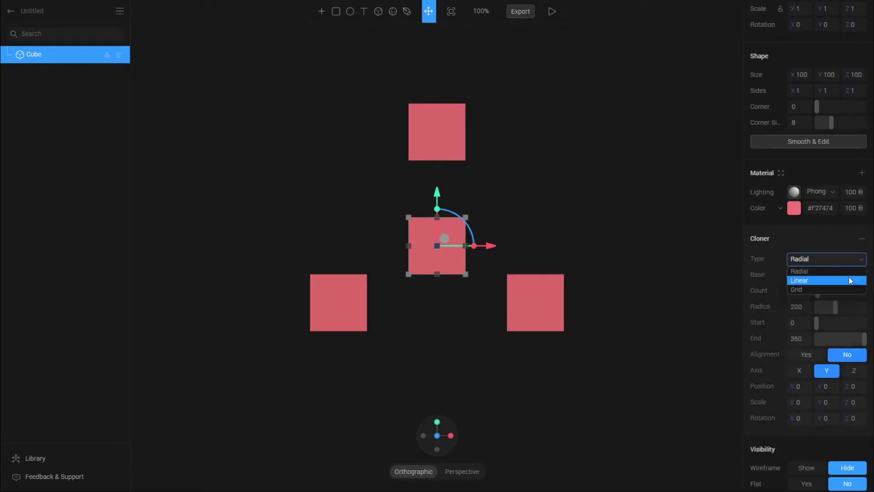
click(823, 241)
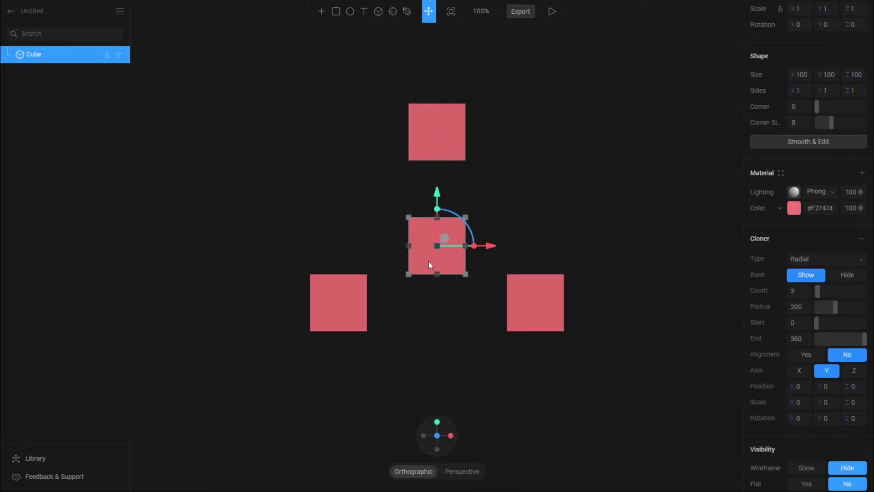
Set the cube's radial cloner to a count of 6 and a radius of 190
click(499, 172)
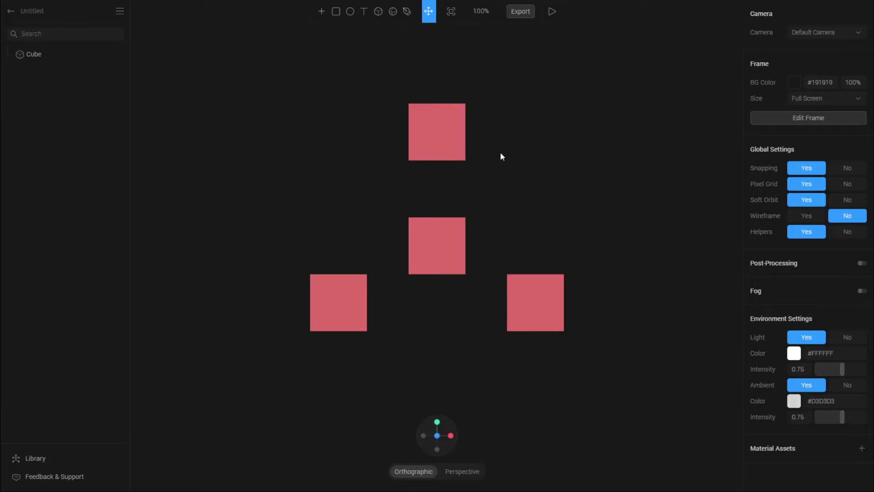
right_drag(517, 157, 491, 172)
click(444, 255)
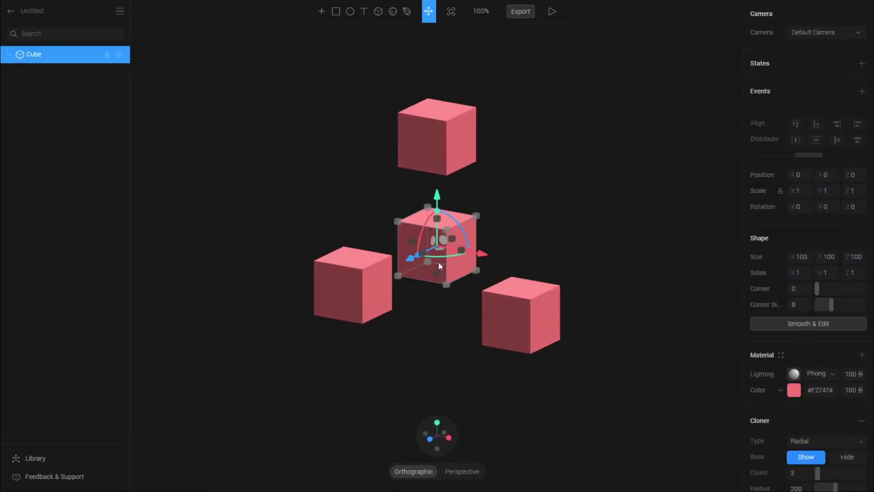
click(430, 439)
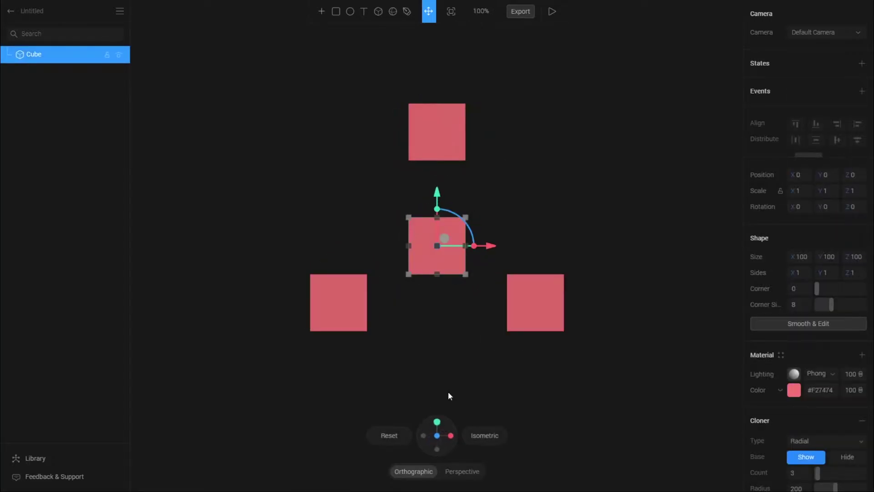
scroll(780, 364, down, 2)
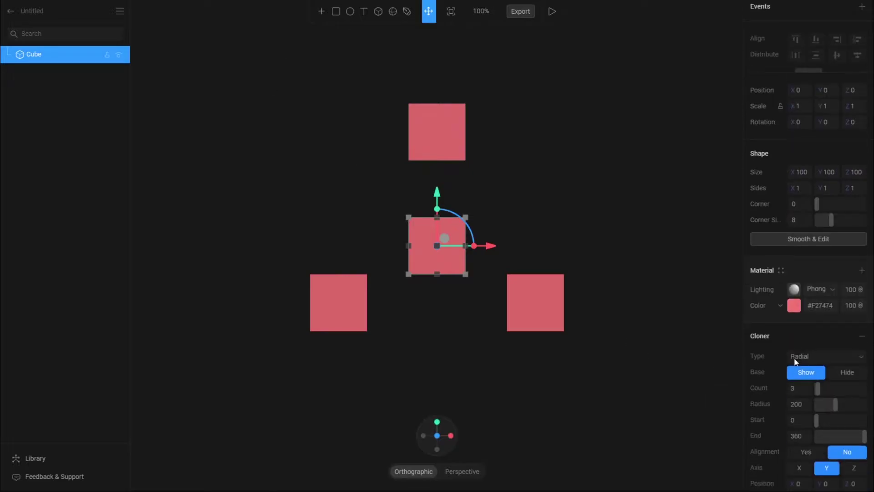
mouse_move(819, 384)
mouse_down()
mouse_move(828, 396)
mouse_move(864, 387)
mouse_move(824, 387)
mouse_move(847, 384)
mouse_move(837, 383)
mouse_up()
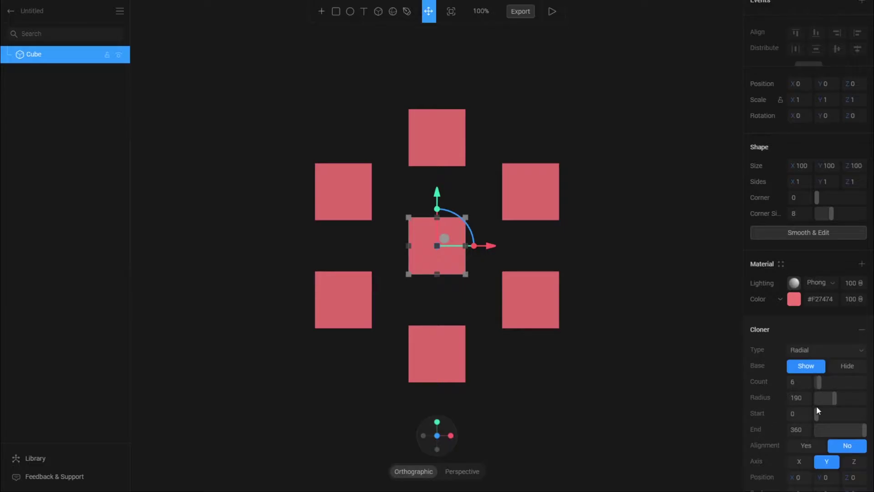
Try a start angle of 108 and a different end angle for the radial clones
mouse_move(790, 415)
mouse_down()
mouse_move(837, 414)
mouse_move(774, 419)
mouse_move(852, 423)
mouse_up()
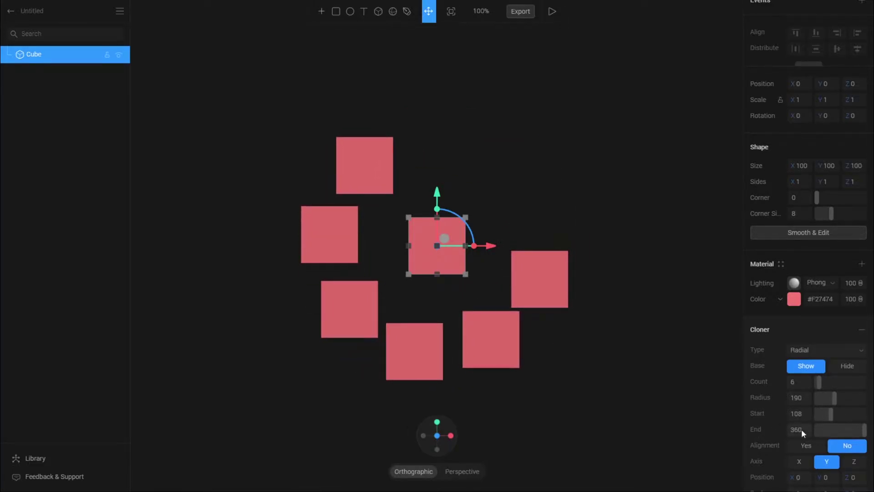
drag(792, 430, 744, 429)
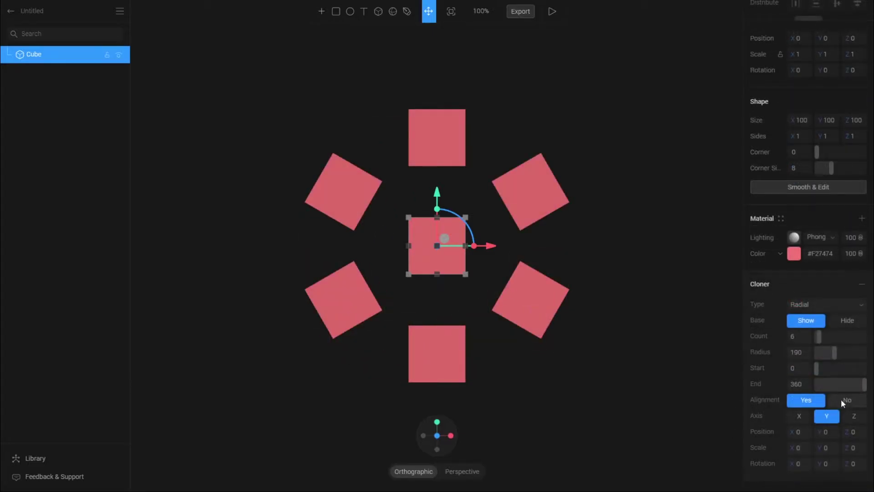
Compare the radial clones with alignment switched on and off
click(840, 399)
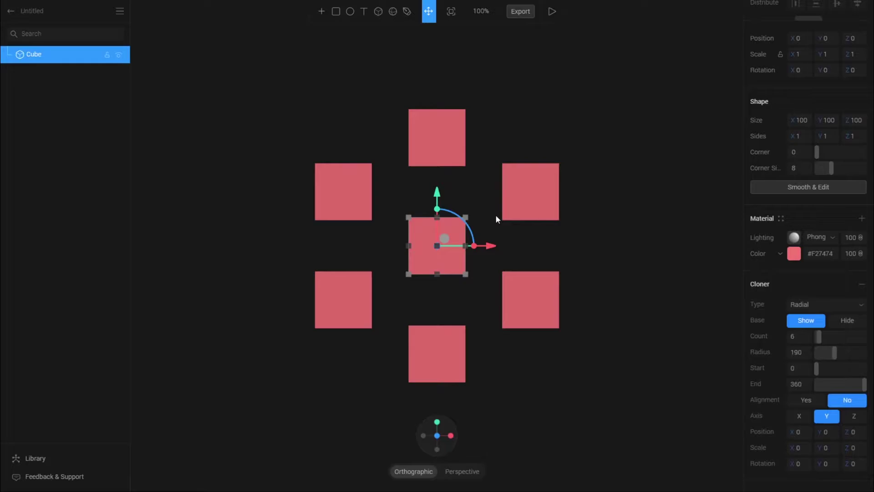
click(794, 399)
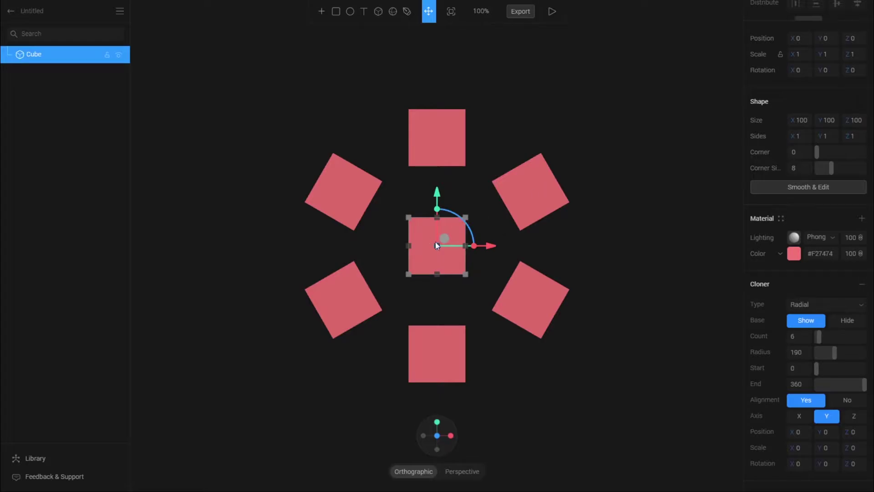
click(845, 401)
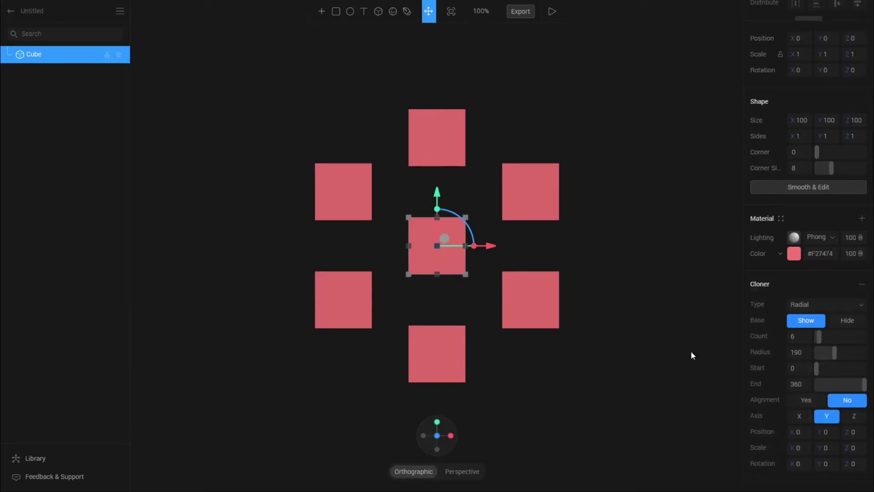
Try the X, Y and Z axes for the radial cloner from an angled view
drag(582, 181, 555, 195)
click(799, 416)
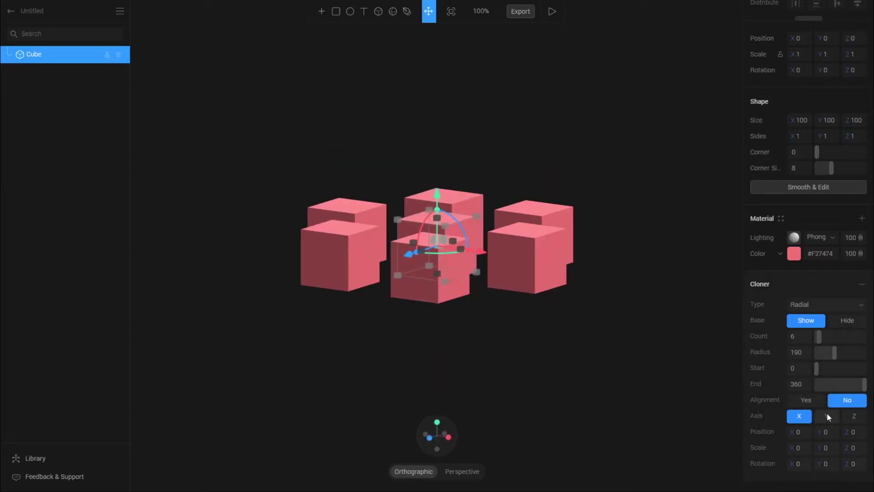
click(827, 415)
click(854, 415)
Set the radial cloner's axis to Y and offset the clones' position by X 31, Y 37 and Z 19
scroll(773, 423, down, 1)
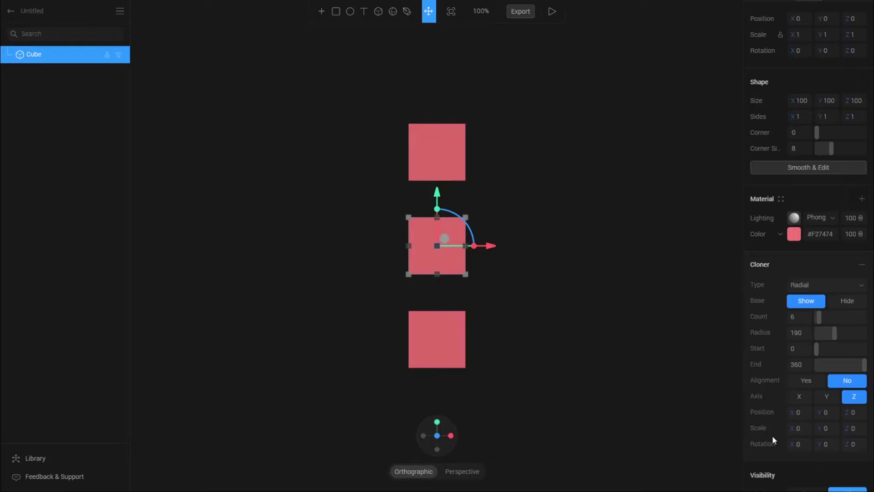
scroll(767, 392, down, 3)
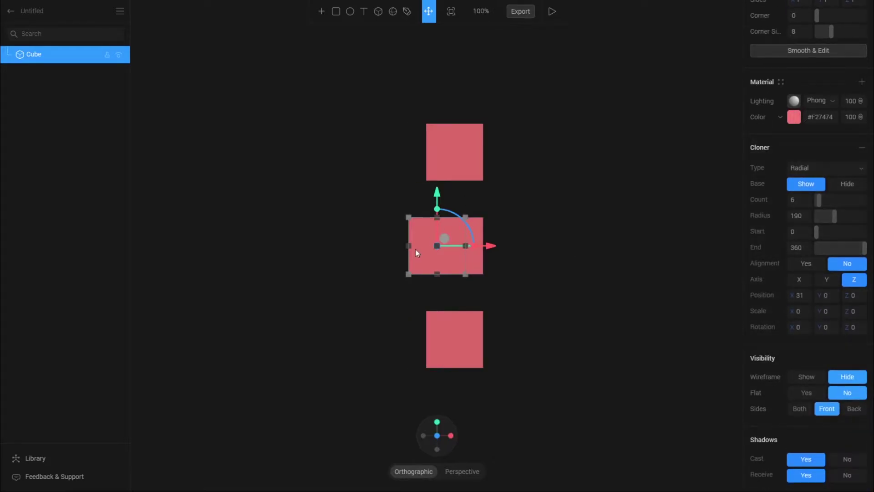
drag(371, 259, 399, 263)
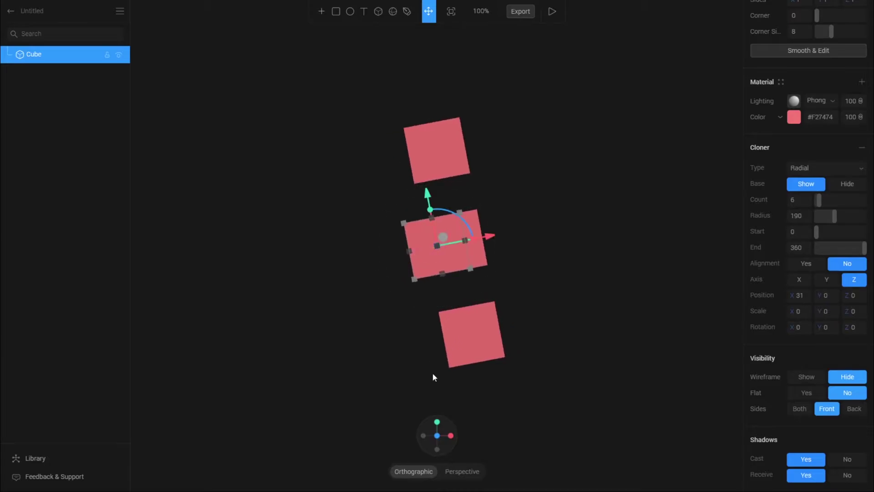
key(ctrl+z)
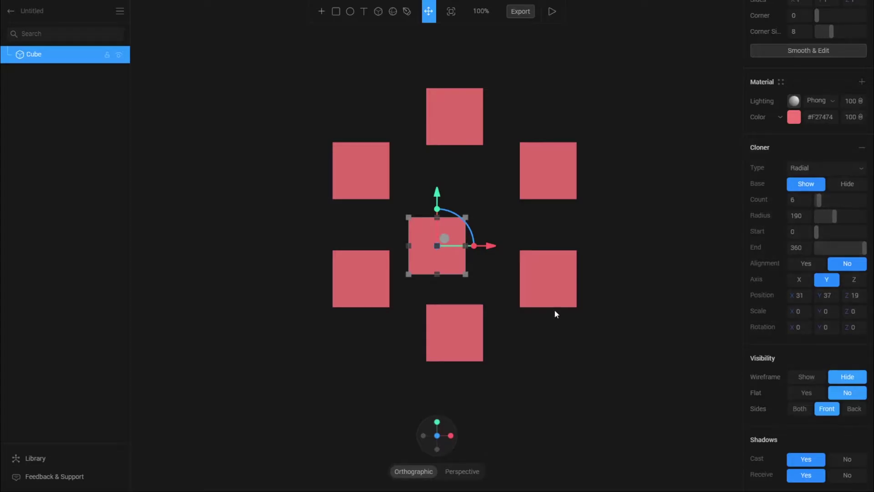
drag(562, 249, 403, 287)
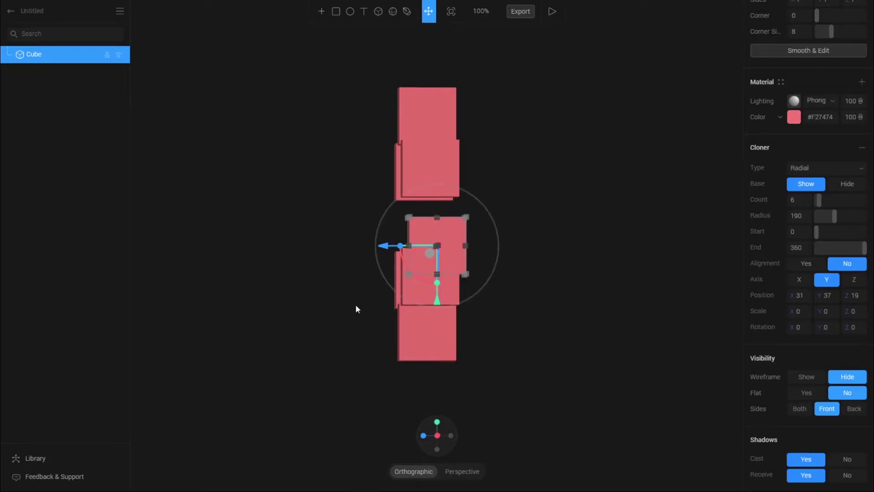
click(423, 435)
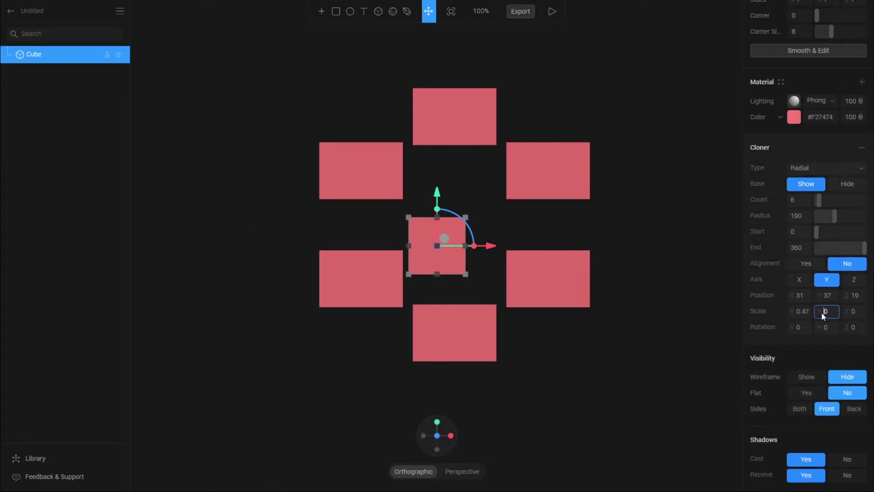
Set the radial clones' scale to X 0.47, Y 0.48, Z 0.24 and their rotation to X 39, Y 34, Z 17
drag(821, 312, 843, 312)
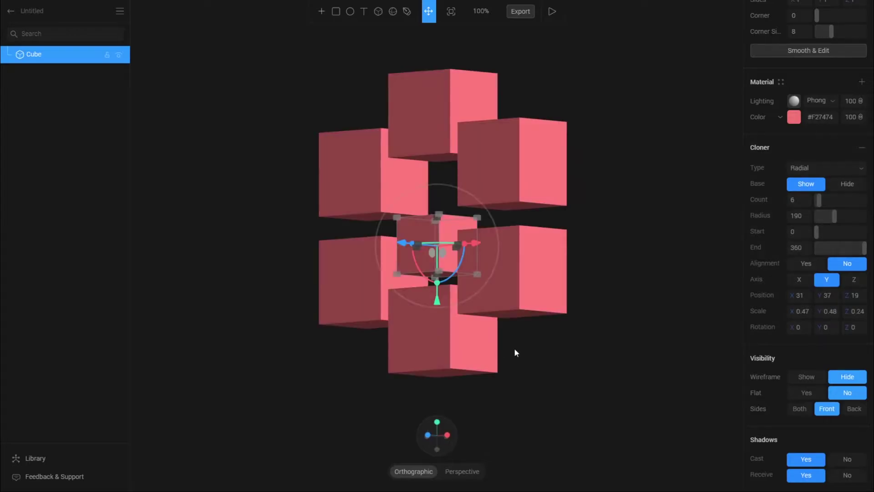
alt+drag(515, 348, 686, 341)
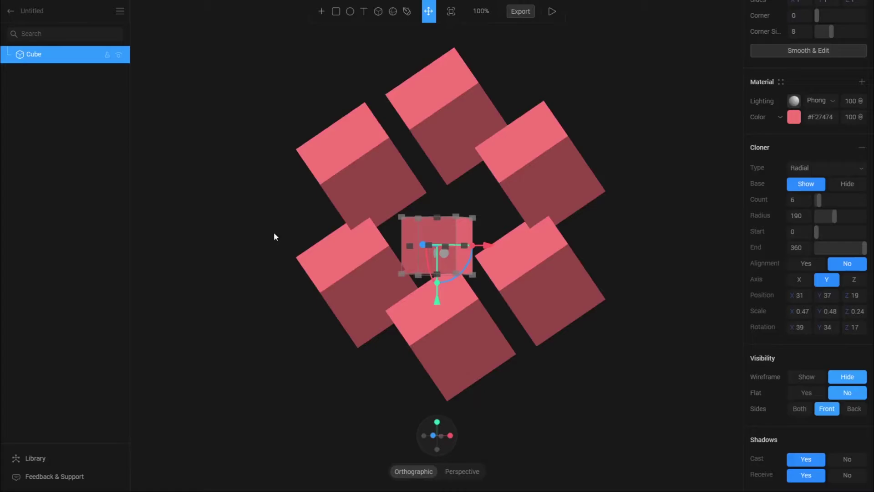
alt+drag(520, 348, 600, 362)
click(436, 437)
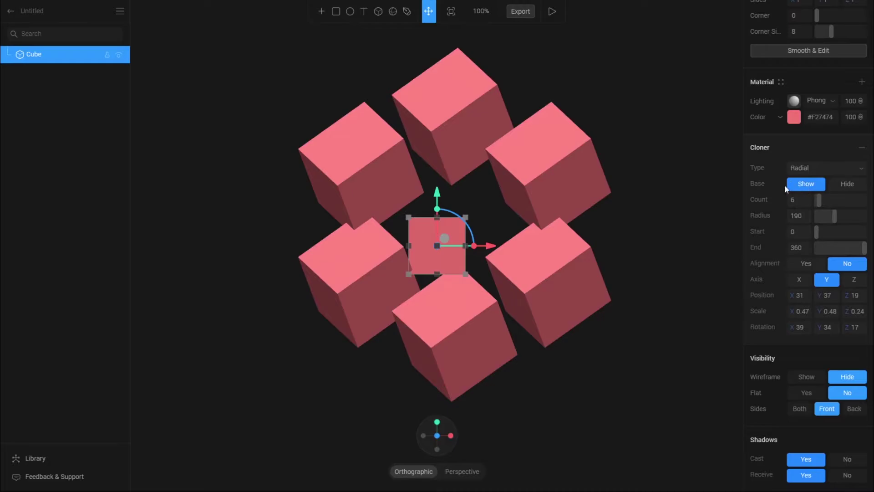
Hide the cloner's base cube and show it again
click(841, 187)
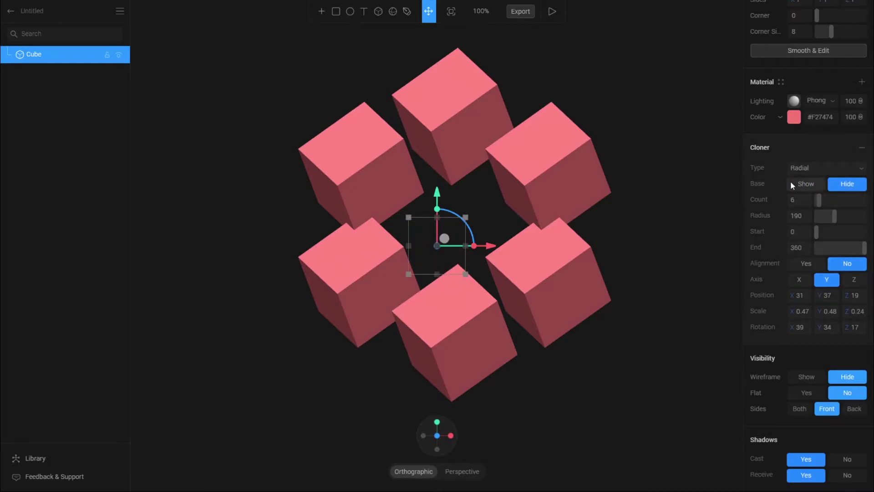
click(805, 183)
Switch the cloner type to Linear and set its count to 12
click(828, 172)
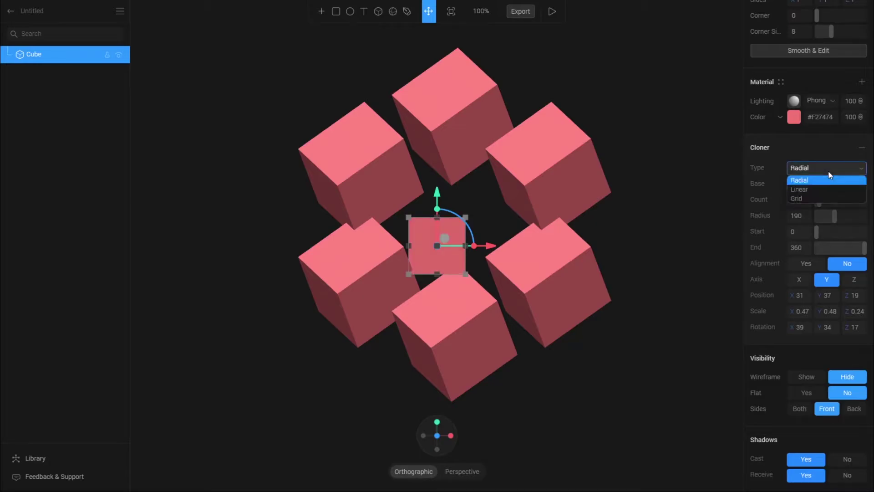
click(818, 189)
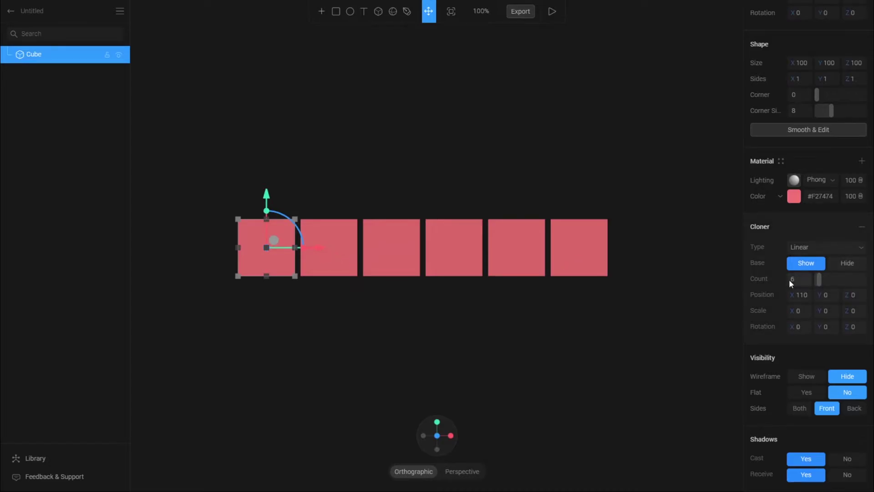
drag(793, 280, 797, 280)
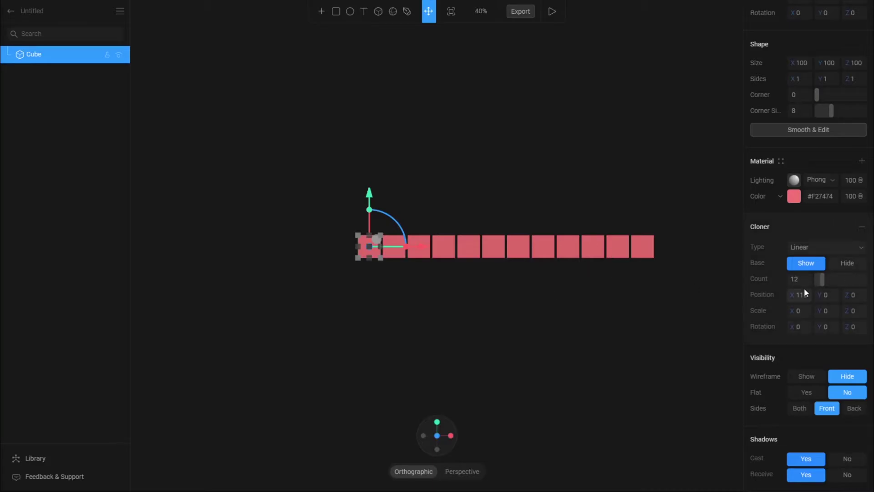
Set the linear cloner's position offset to X 131, Y 54 and Z 38
drag(792, 295, 812, 293)
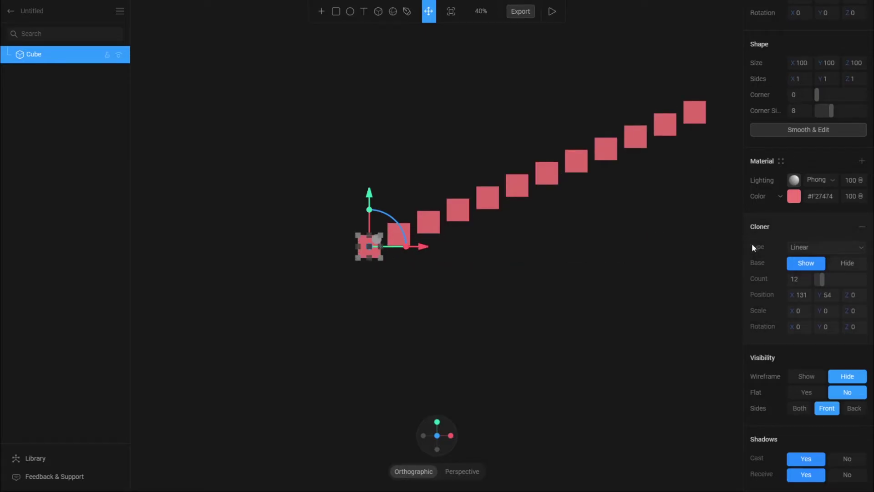
drag(861, 297, 872, 297)
alt+drag(408, 288, 471, 286)
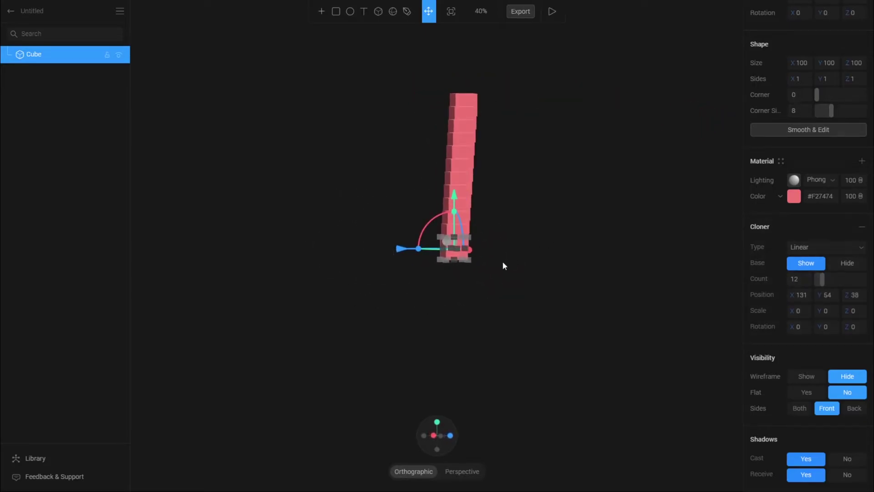
click(433, 435)
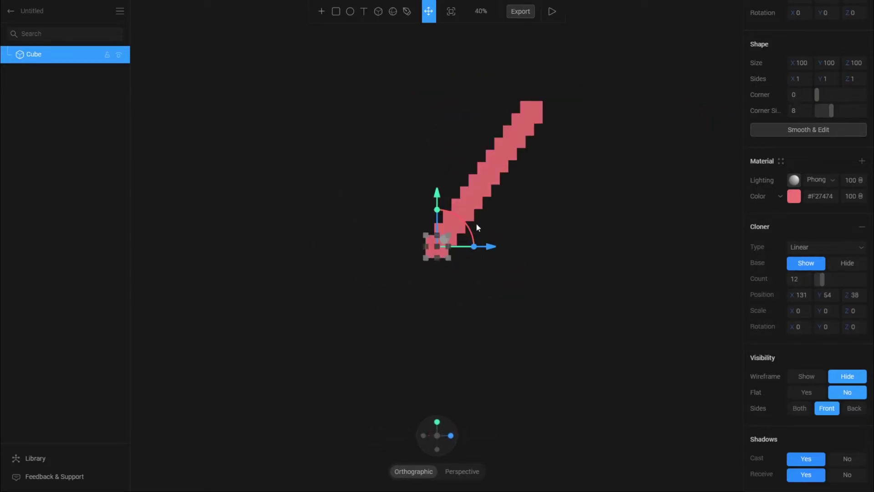
Set the linear clones' scale to X 0.22, Y 0.17, Z 0.26 and their rotation to X 41, Y 29, Z 28
click(451, 435)
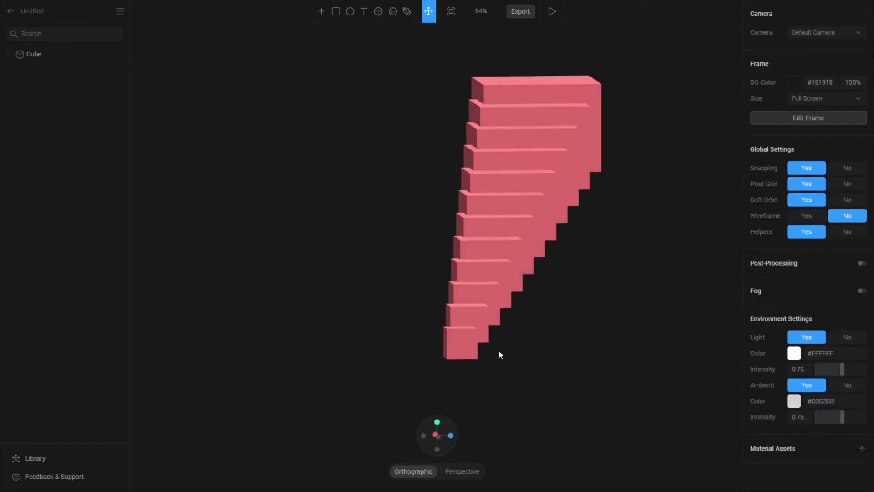
alt+drag(498, 350, 489, 257)
alt+drag(597, 305, 540, 299)
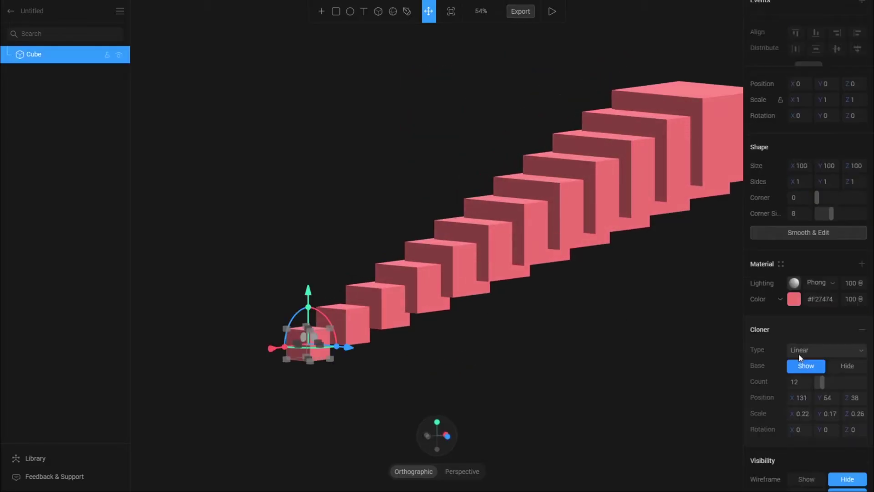
scroll(799, 355, down, 2)
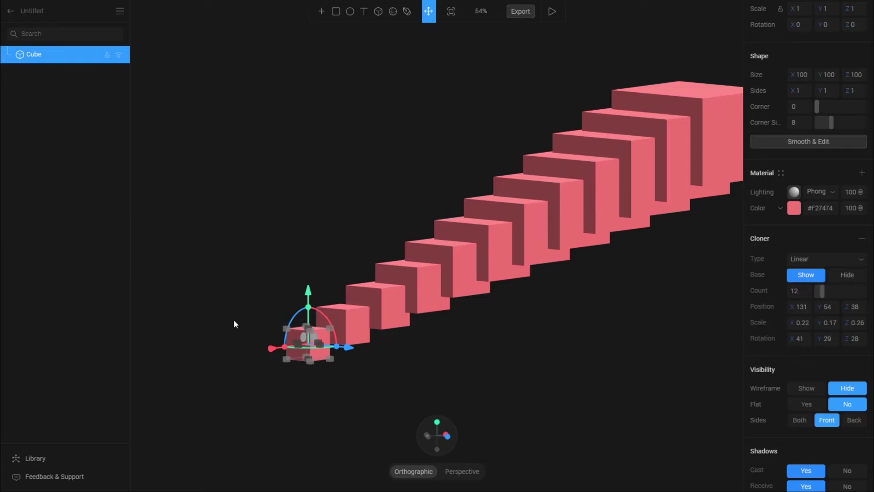
Switch the cloner type to Grid and set the grid count's X value to 13
mouse_move(411, 348)
mouse_down()
mouse_move(529, 342)
mouse_move(585, 353)
mouse_move(520, 370)
mouse_up()
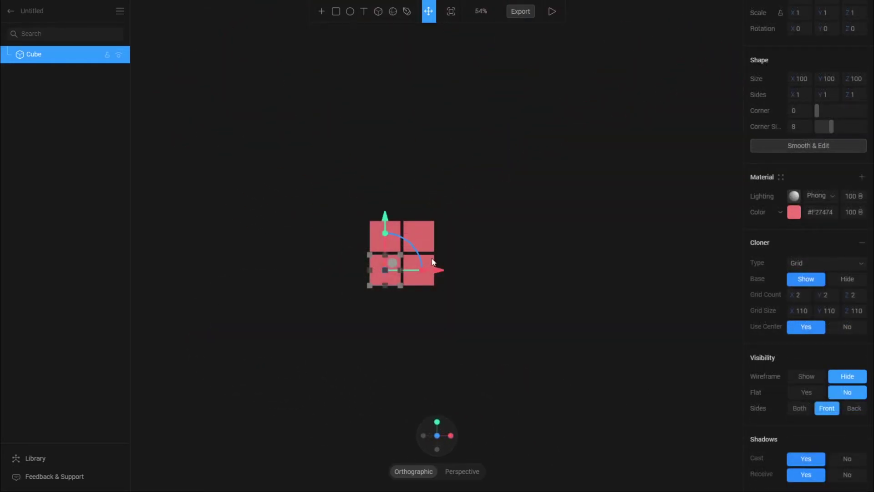
scroll(429, 261, up, 5)
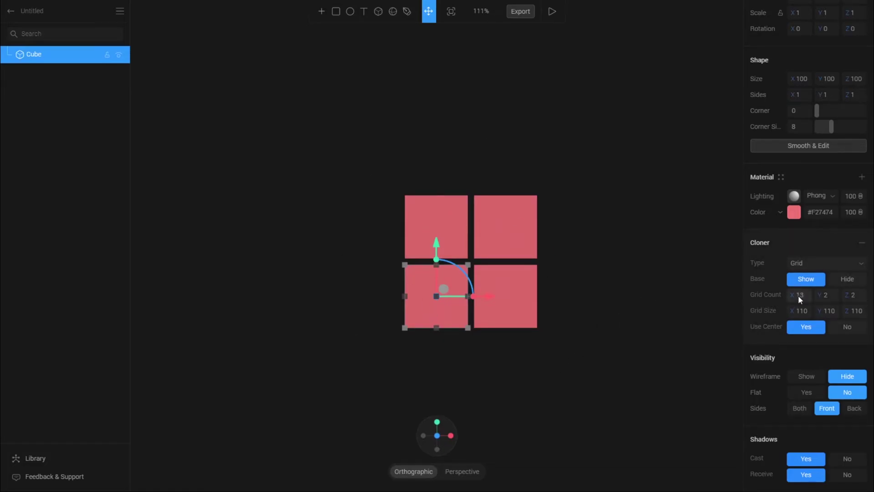
scroll(495, 270, down, 5)
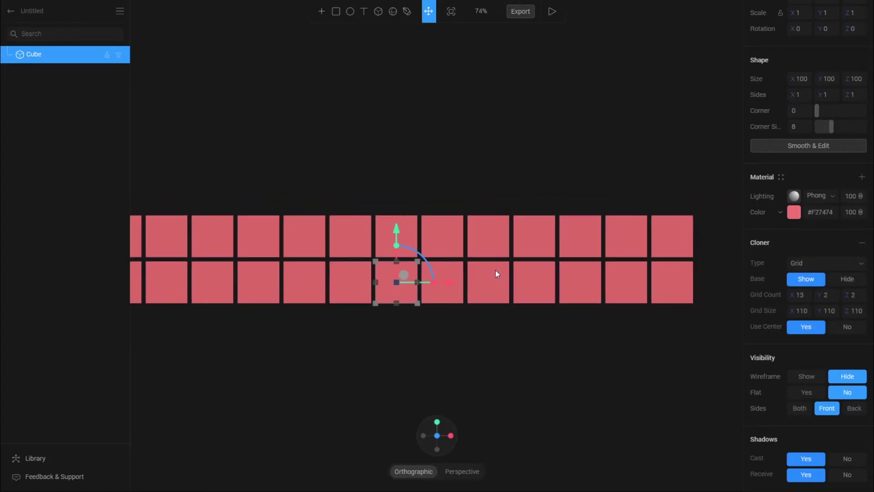
scroll(500, 271, down, 2)
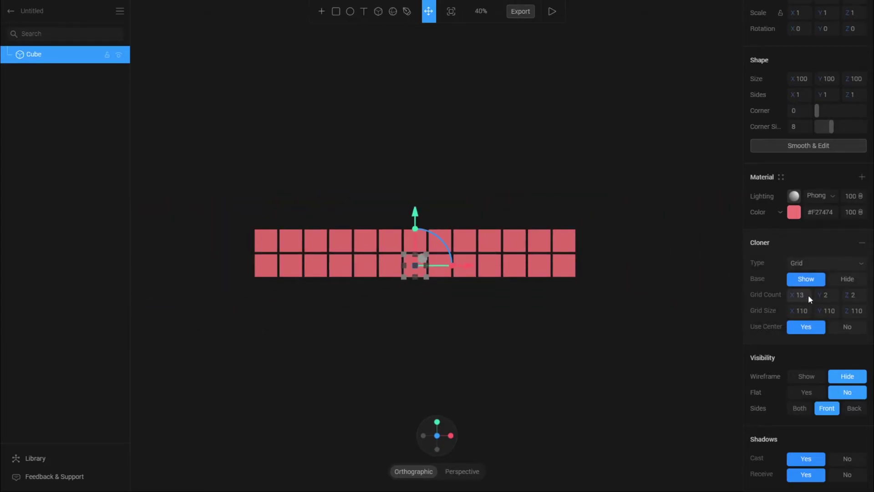
Set the cloner's grid count to X 5, Y 3 and Z 4
click(828, 294)
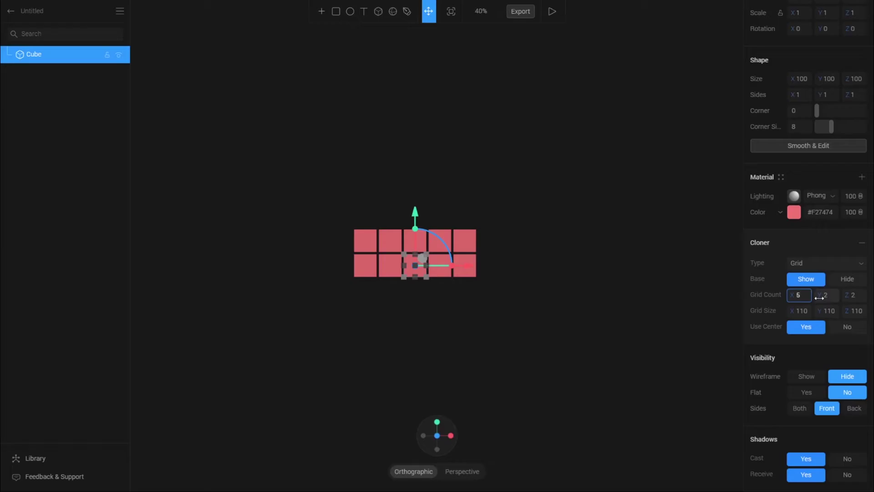
text(3)
click(851, 296)
text(4)
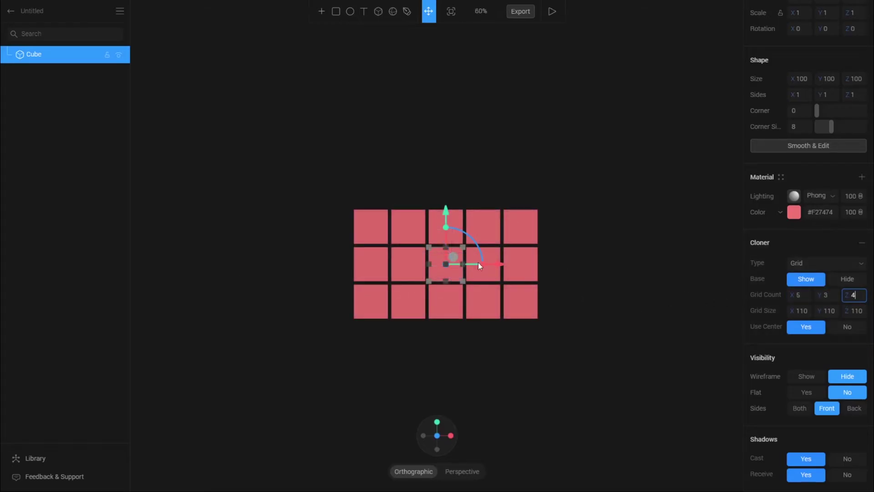
drag(534, 249, 417, 275)
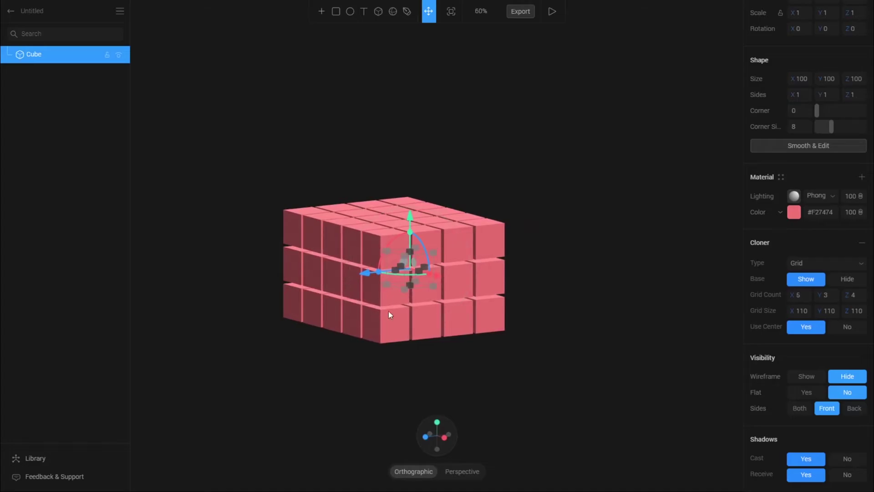
drag(513, 289, 487, 291)
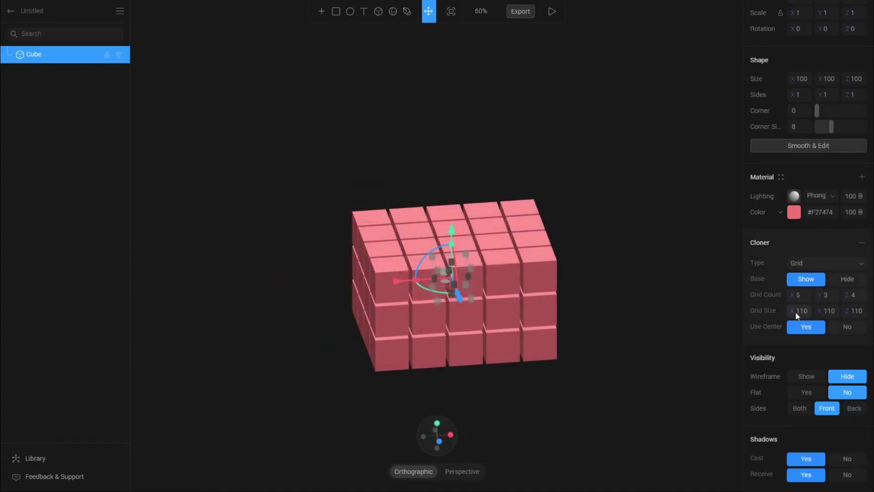
Set the grid size to X 165, Y 138 and Z 146, and switch Use Center off and back on
drag(822, 313, 824, 313)
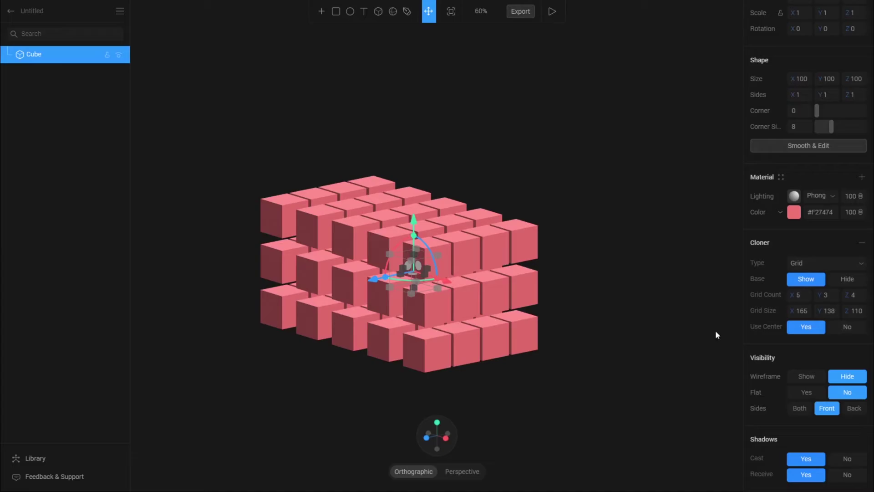
scroll(477, 329, up, 3)
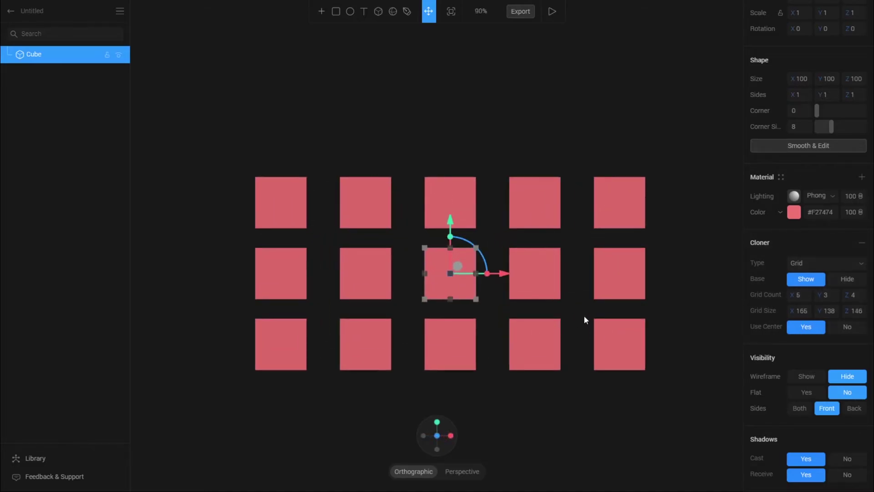
middle_drag(630, 311, 623, 286)
click(842, 326)
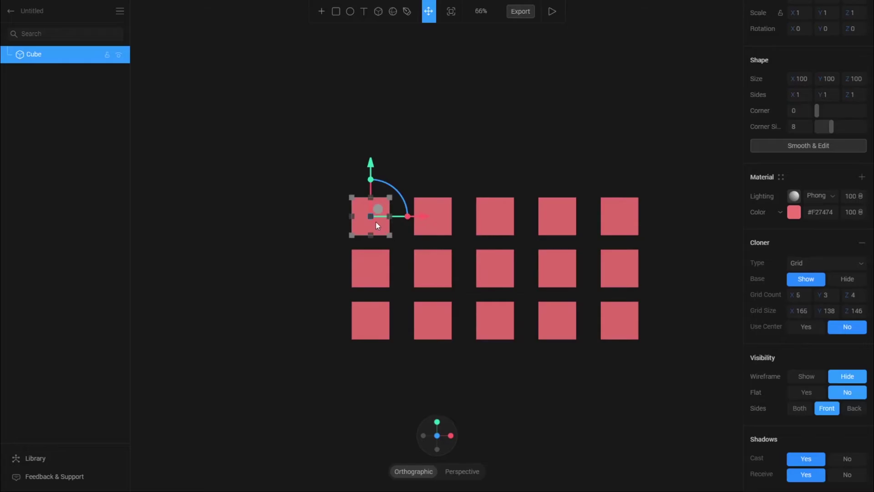
click(805, 327)
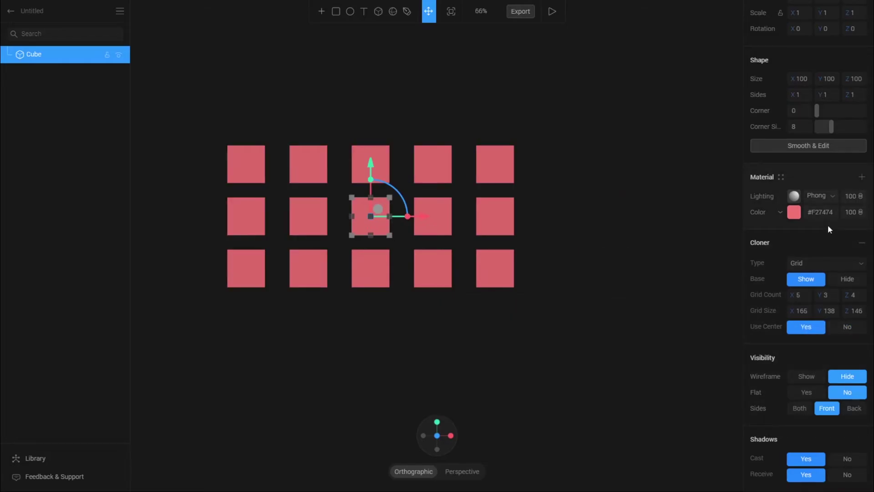
Set the grid count's X and Z values to 3 and turn off Use Center
click(800, 295)
text(3)
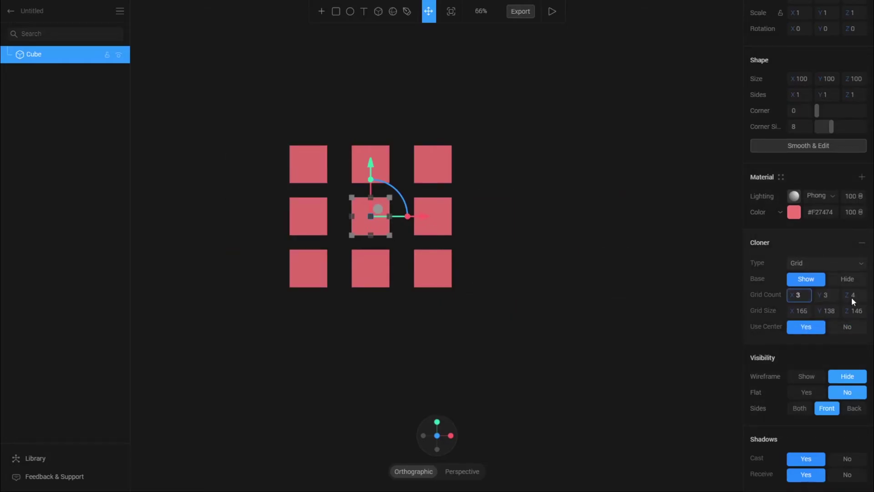
click(852, 298)
key(BackSpace)
text(3)
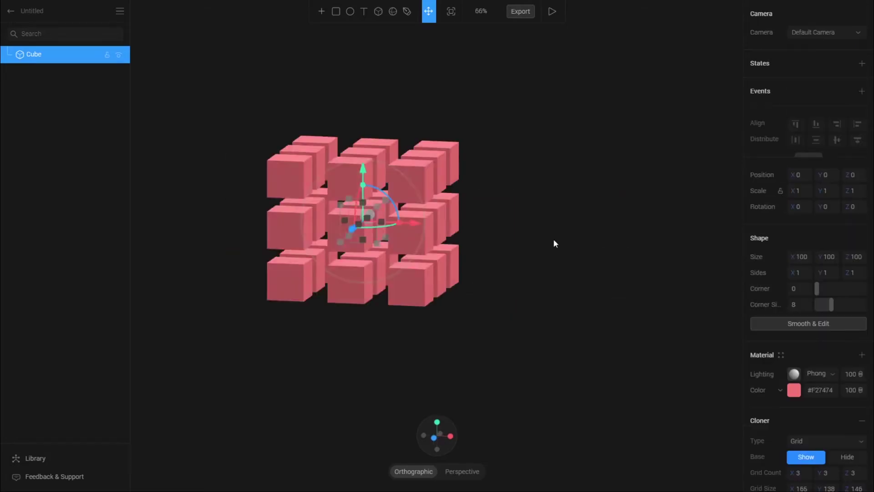
mouse_move(553, 239)
alt+mouse_down()
mouse_move(568, 283)
mouse_move(632, 269)
mouse_move(555, 276)
mouse_move(538, 231)
mouse_move(497, 292)
mouse_move(542, 249)
alt+mouse_up()
scroll(853, 372, down, 3)
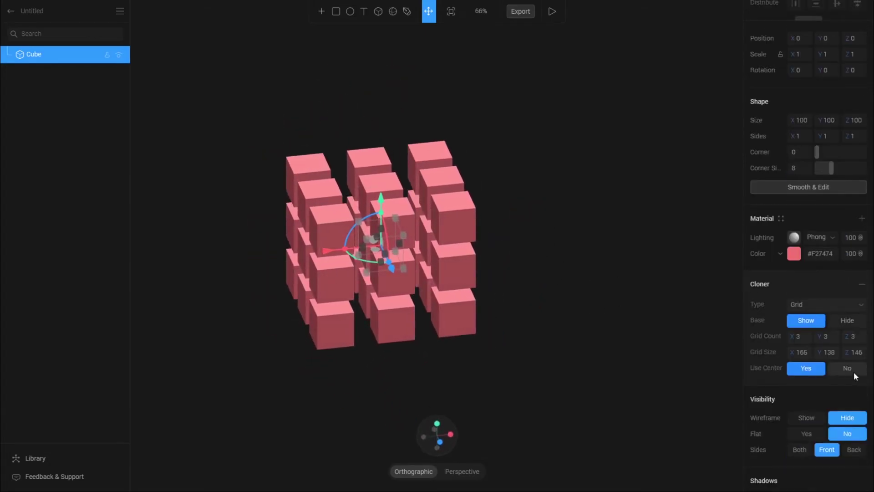
click(850, 369)
drag(575, 327, 405, 258)
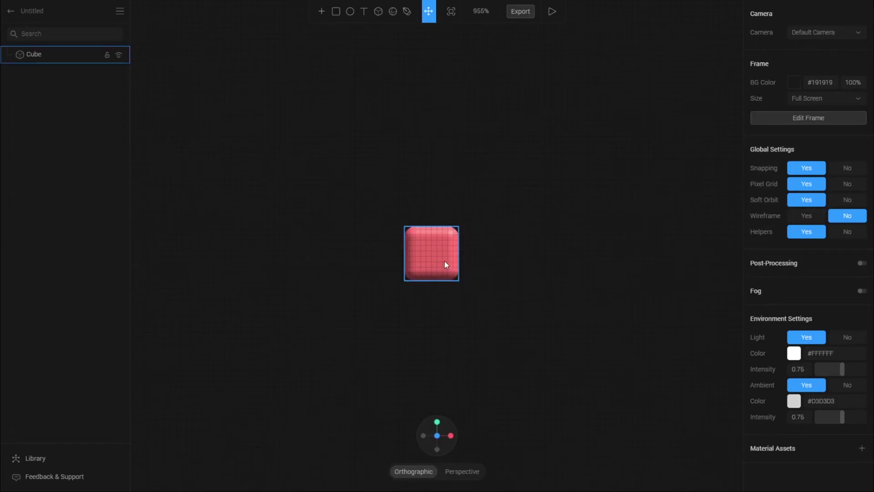
Add a radial cloner to the small rounded cube with a count of 6 and a radius of 30
click(521, 296)
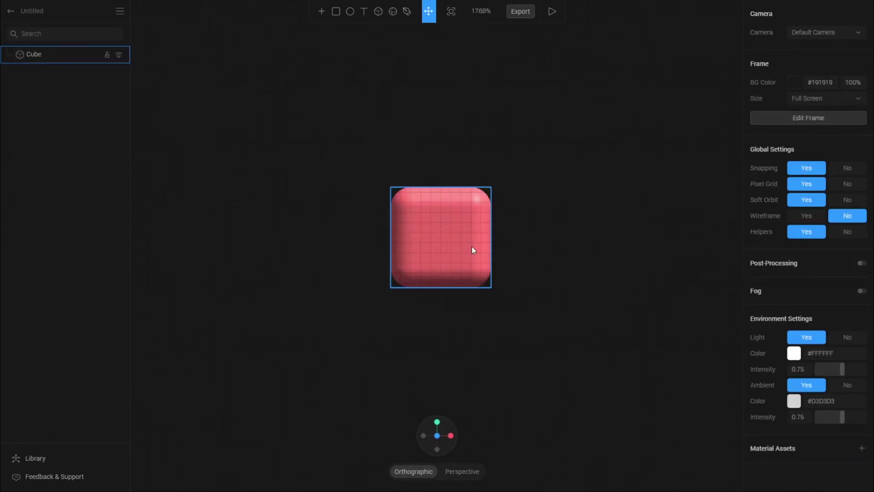
click(471, 246)
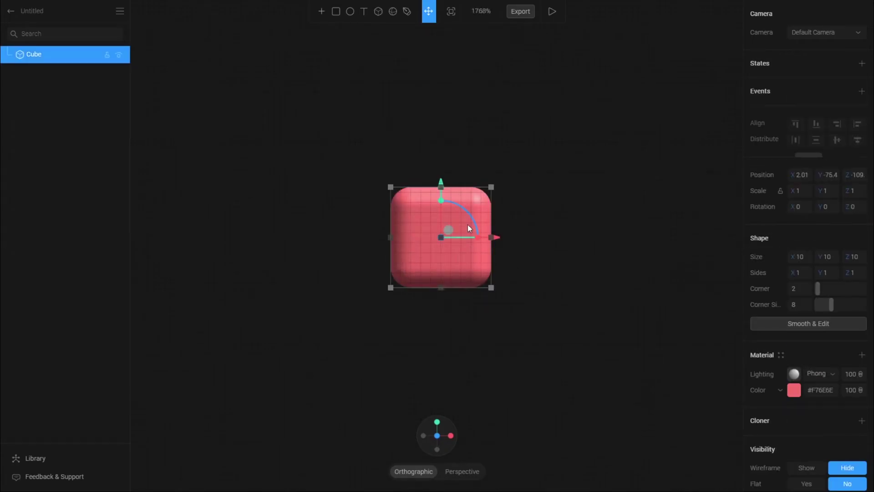
scroll(847, 353, down, 1)
click(860, 376)
scroll(835, 346, down, 3)
text(6)
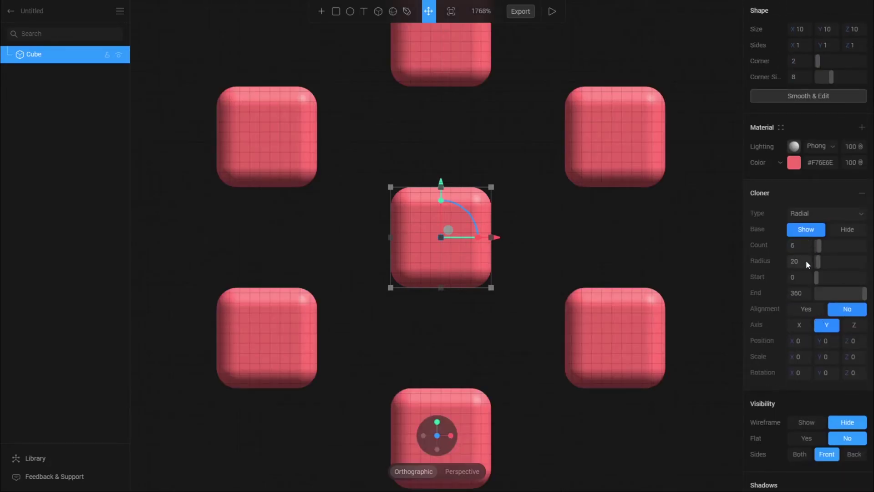
click(797, 260)
text(30)
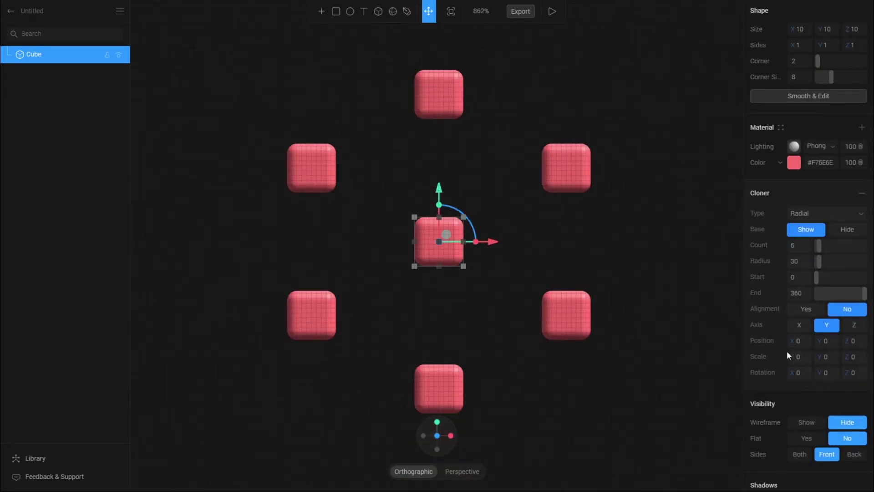
Set the radial clones' scale to 1 on X, Y and Z
text(1)
click(827, 357)
text(1)
click(854, 357)
text(1)
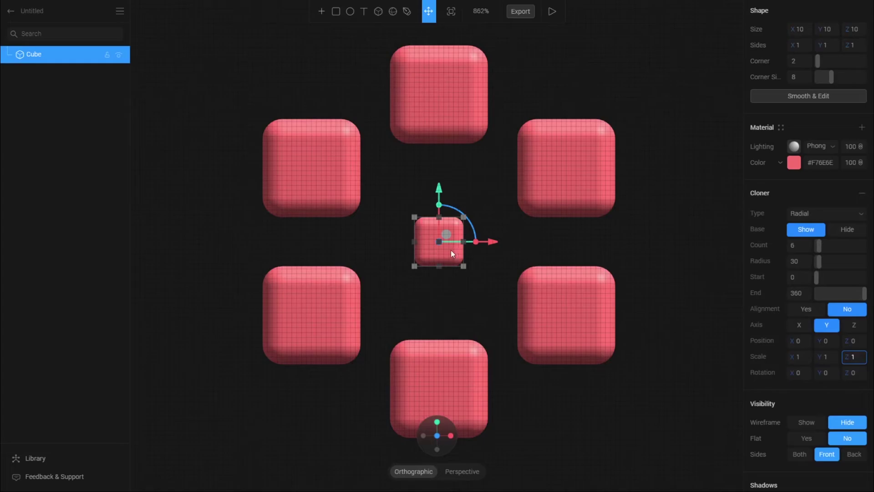
Hide the cloner's base cube and set the cloner radius to 47
click(850, 231)
drag(787, 263, 802, 264)
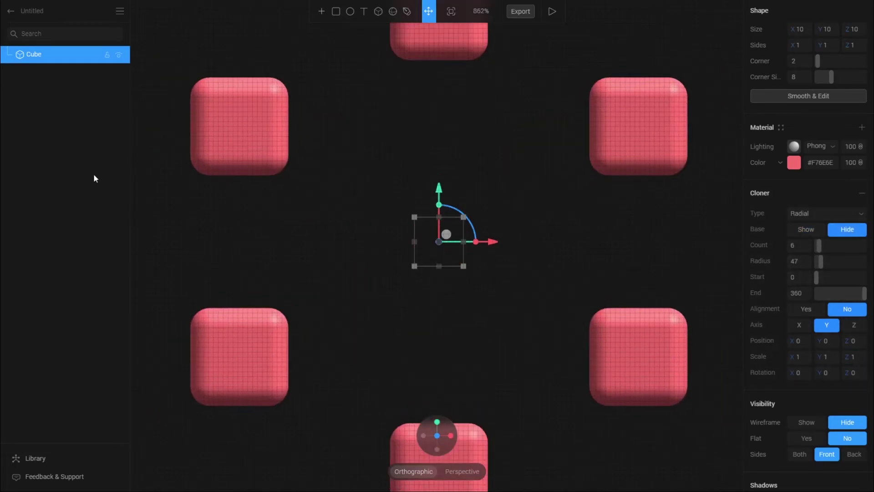
Duplicate the cloned cube and set the copy's cloner radius to 24 to form an inner ring
key(ctrl+d)
scroll(825, 362, down, 3)
drag(809, 355, 777, 354)
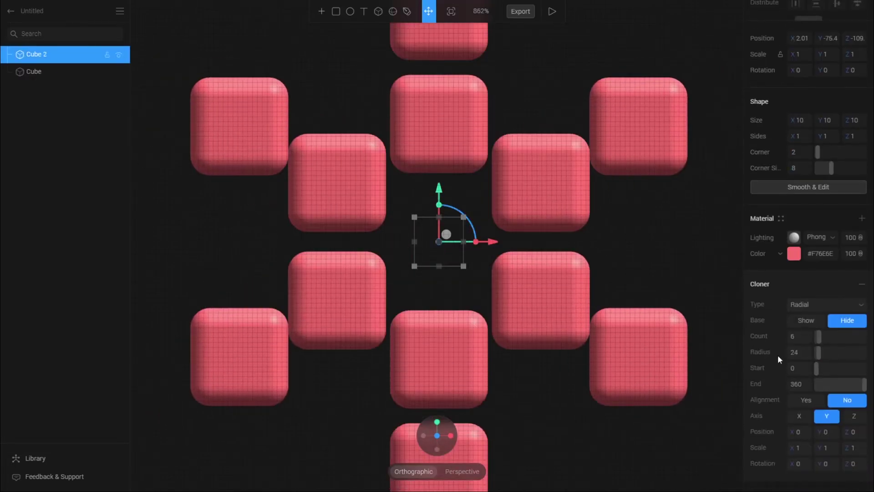
Set the inner ring clones' scale to 0.5 on X, Y and Z
scroll(792, 361, down, 2)
click(803, 356)
text(0.5)
click(829, 357)
text(0.5)
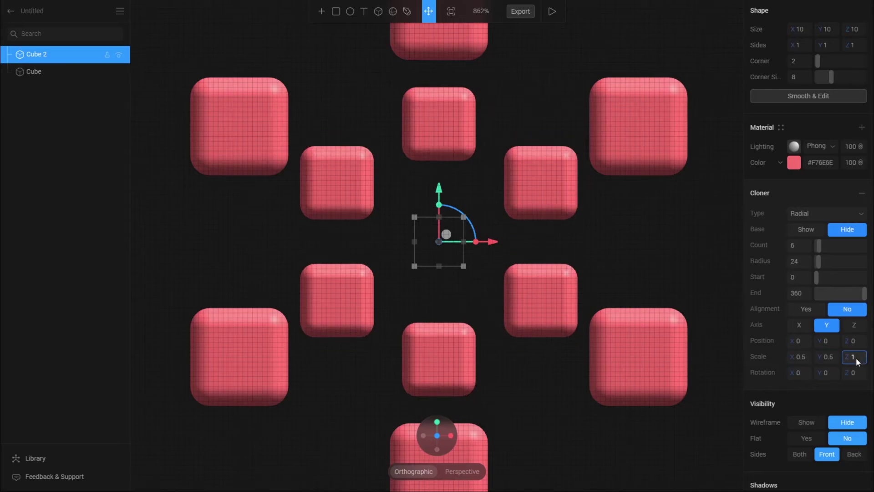
click(852, 357)
text(0.5)
Set the inner ring clones' scale to 0 on X, Y and Z
click(809, 354)
key(BackSpace)
click(834, 358)
key(BackSpace)
key(BackSpace)
click(858, 357)
key(BackSpace)
key(BackSpace)
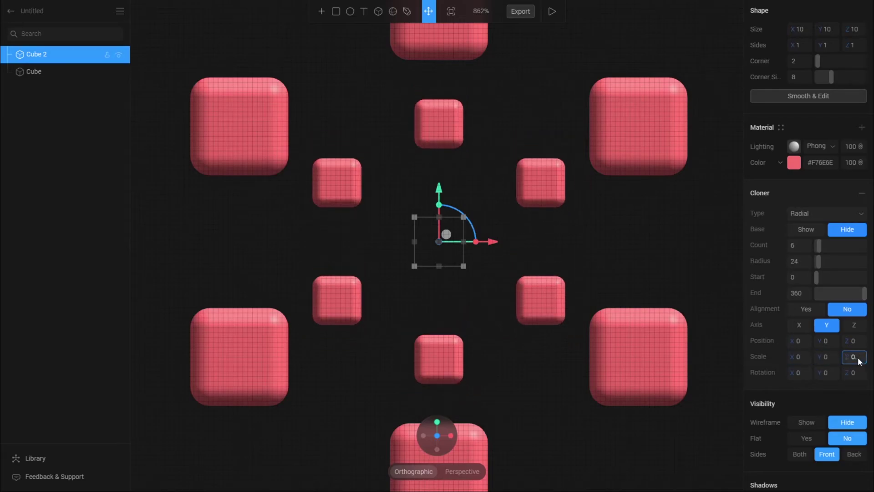
Rotate Cube 2 clockwise so its clones sit between the larger ones, and set its cloner radius to 34
drag(471, 225, 485, 244)
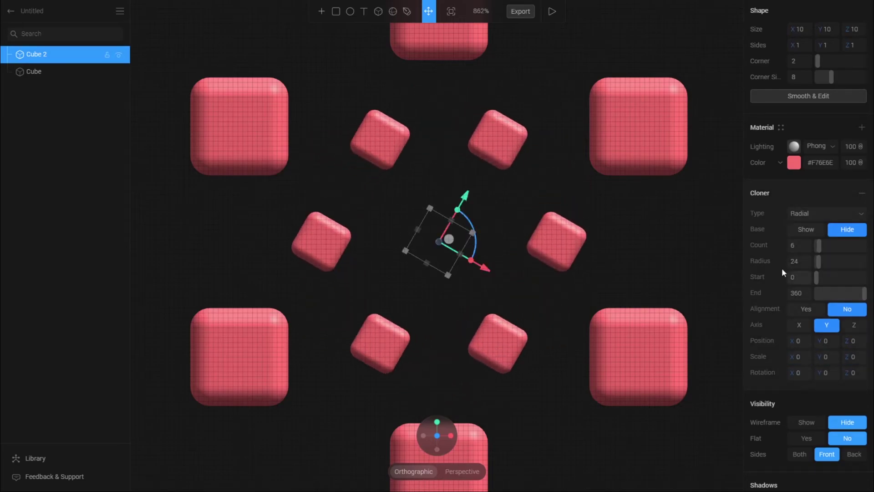
drag(792, 261, 797, 263)
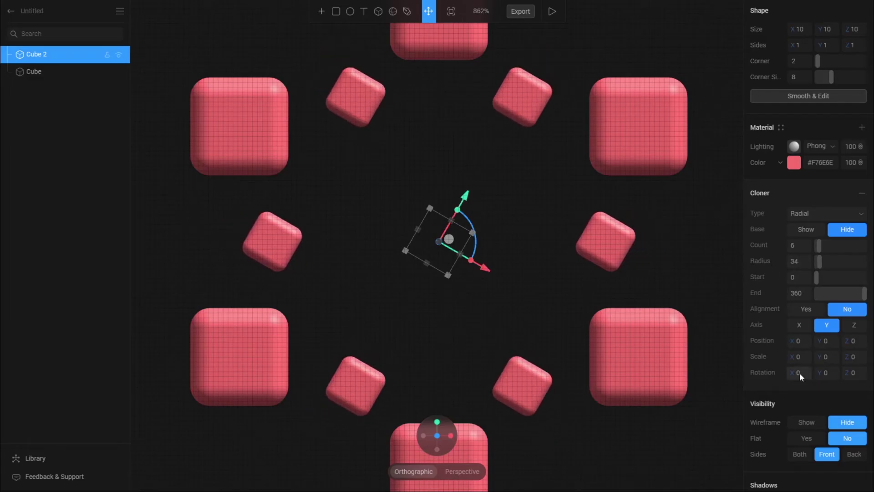
Set the X rotation of the inner ring's clones to 90
click(804, 371)
text(90)
click(683, 285)
scroll(683, 285, down, 1)
alt+drag(683, 285, 675, 255)
scroll(675, 255, down, 4)
Group Cube and Cube 2 and rename the group Ring_01
click(63, 54)
shift+click(64, 72)
key(ctrl+g)
double_click(47, 56)
text(Rin)
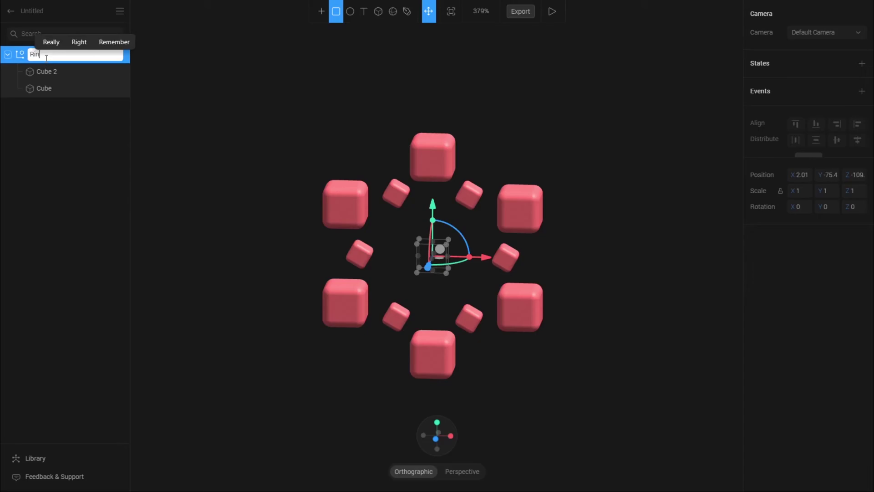
text(g_01)
key(Return)
key(Escape)
click(7, 54)
Duplicate the Ring_01 group and rename the copy Ring_02
right_click(37, 55)
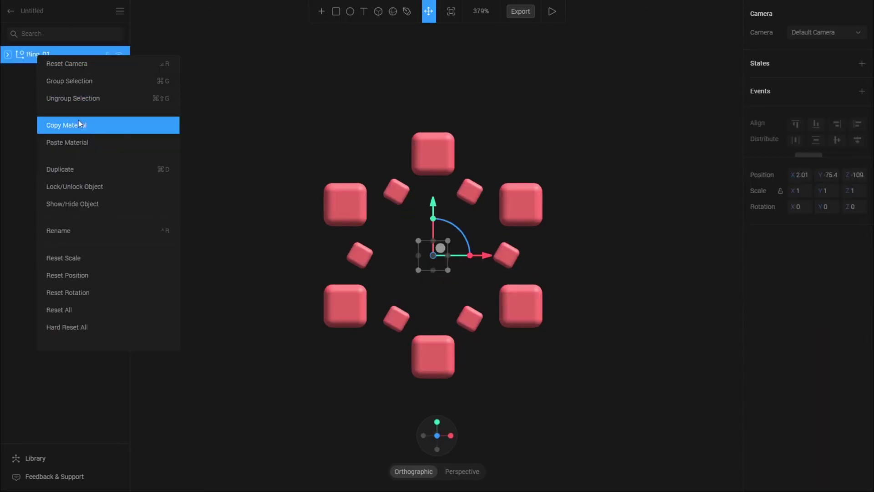
click(68, 170)
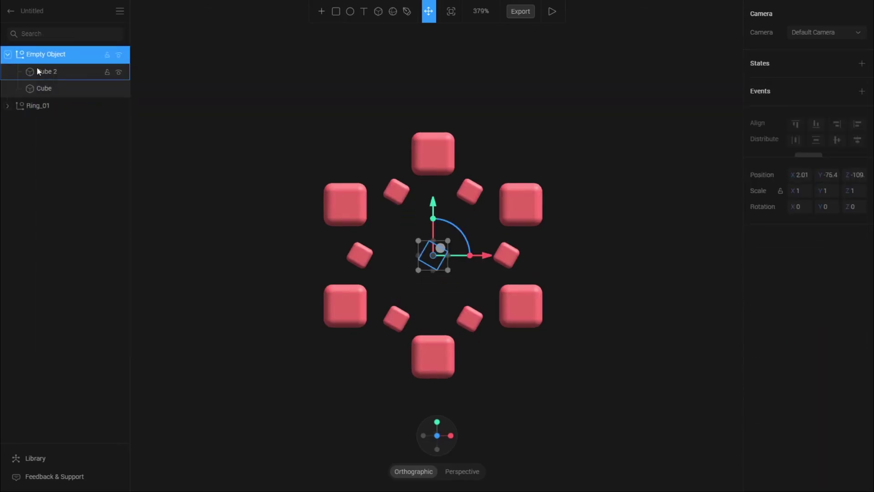
double_click(46, 55)
text(Ring_02)
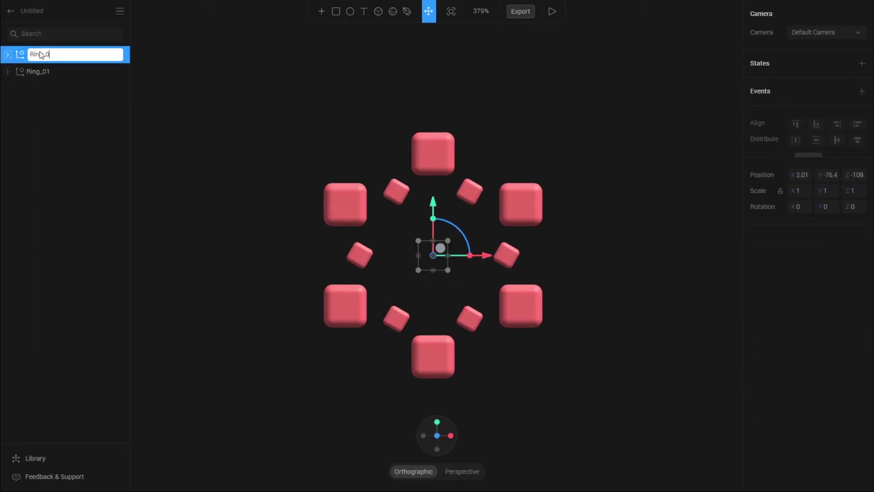
key(Return)
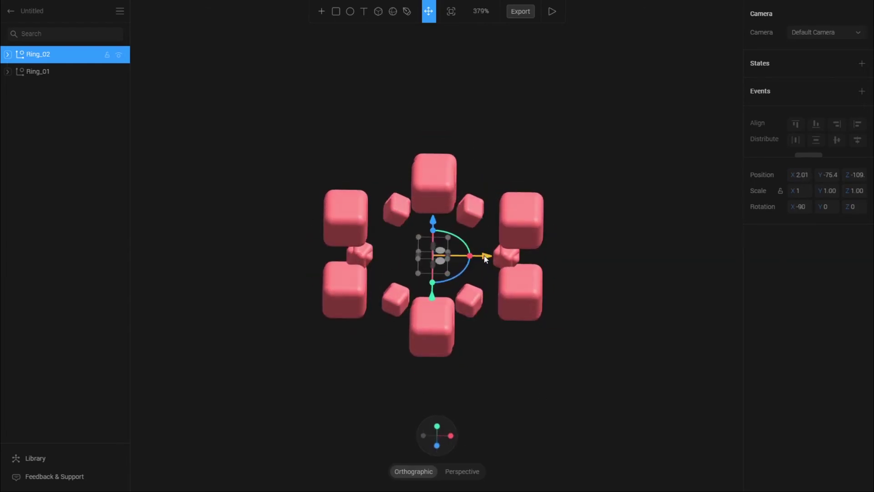
Rotate Ring_02 to X -90 and move it along the X axis so it interlocks with Ring_01
drag(486, 258, 559, 260)
click(436, 447)
Add a new state to Ring_01 and set its Z rotation in that state to -359
click(63, 75)
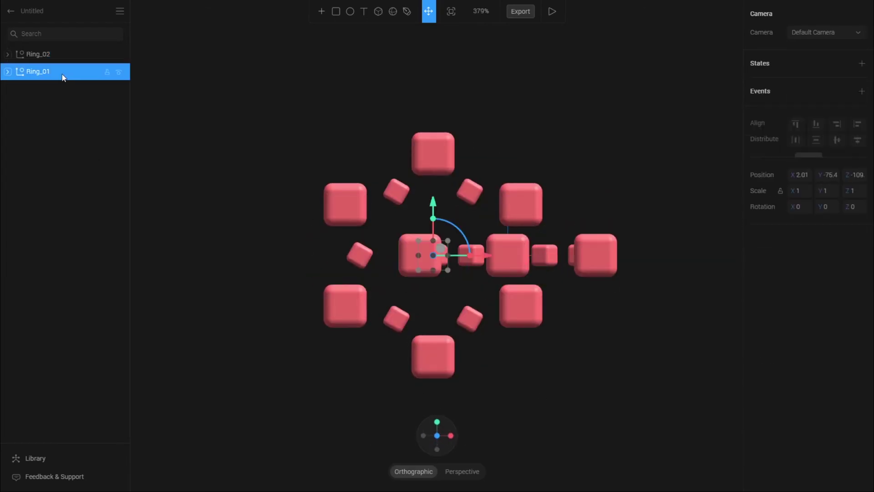
click(861, 63)
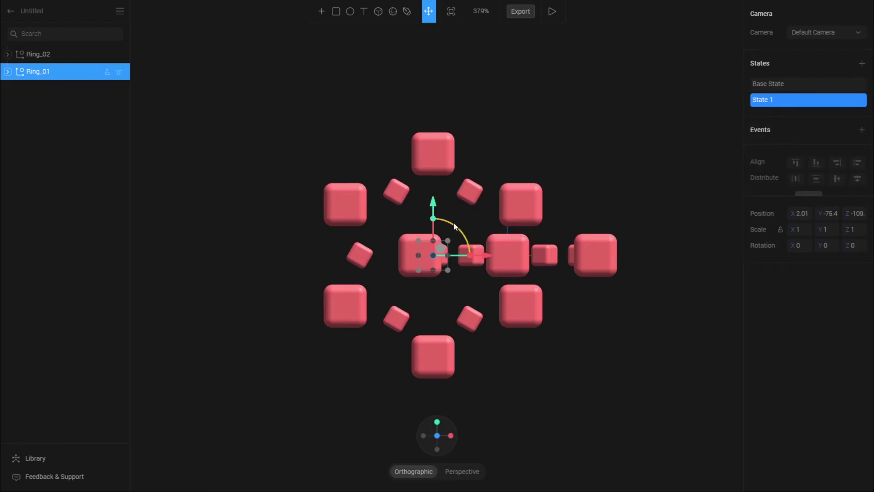
mouse_move(451, 230)
mouse_down()
mouse_move(411, 253)
mouse_move(448, 219)
mouse_move(417, 249)
mouse_move(436, 261)
mouse_move(427, 263)
mouse_move(442, 239)
mouse_up()
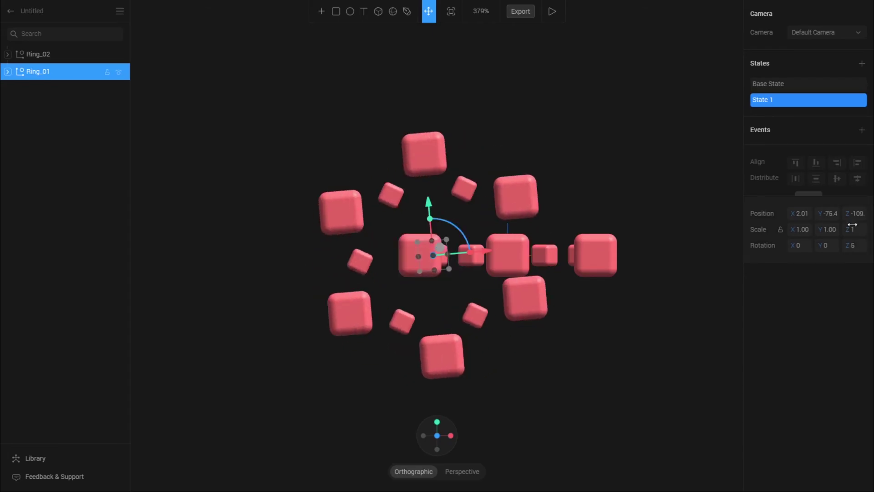
click(857, 246)
text(-359)
key(Return)
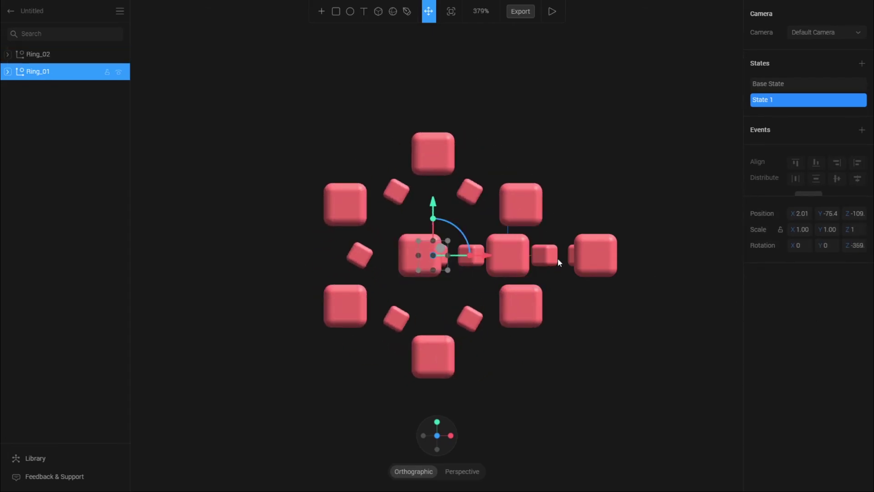
Add a new state to Ring_02 and set its Z rotation in that state to -359
alt+drag(558, 259, 598, 281)
key(Escape)
click(54, 56)
click(861, 63)
drag(488, 276, 553, 285)
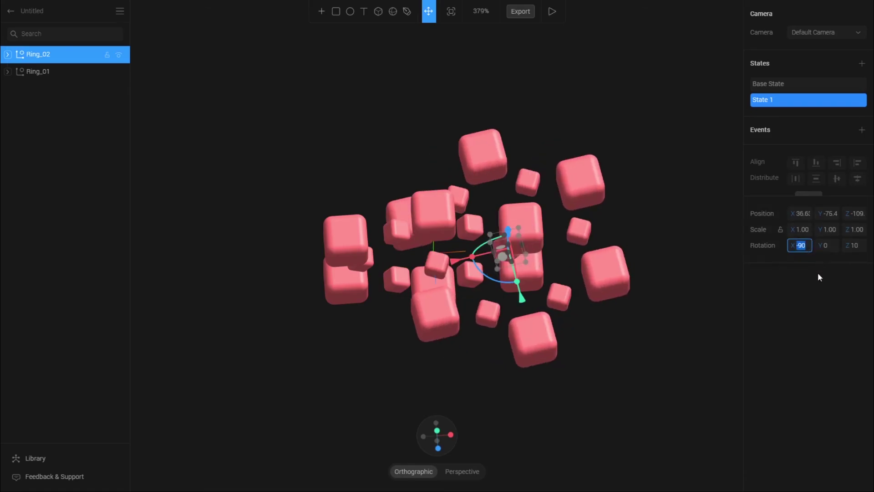
click(857, 246)
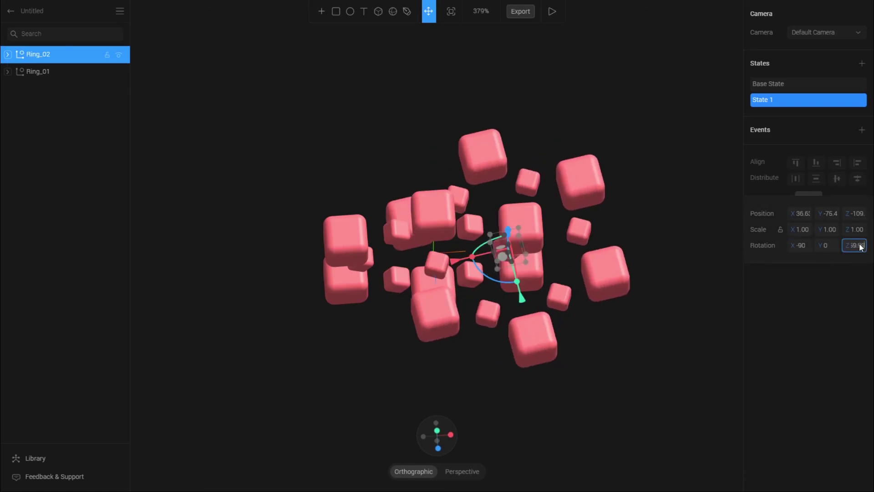
key(Return)
Add a repeating event to Ring_01 targeting State 1, with a Linear transition and a 1.5 s duration
click(50, 71)
click(861, 130)
click(826, 256)
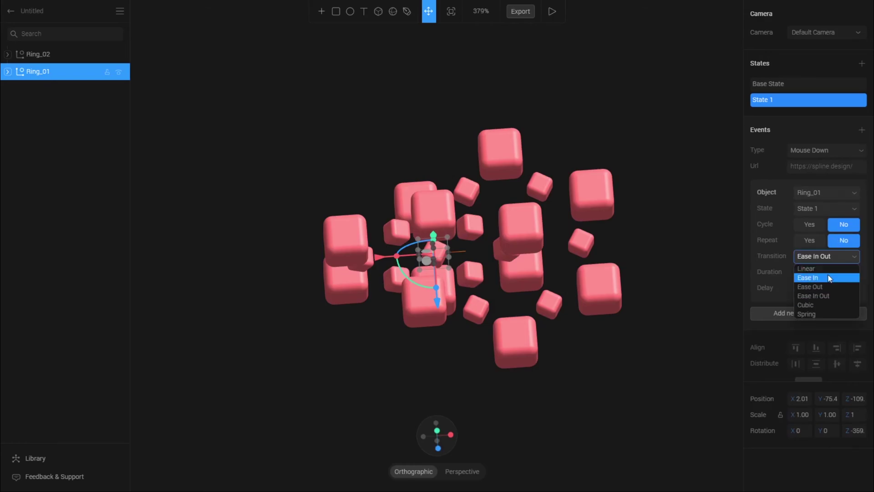
click(822, 269)
click(813, 274)
text(1.5)
key(Return)
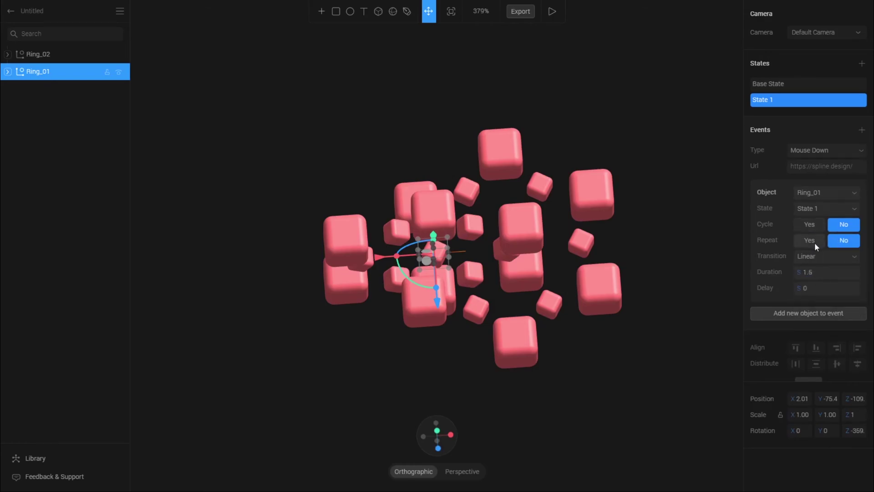
click(815, 243)
Add a repeating event to Ring_02 with a Linear transition and a 1.5 s duration, and set its type to Start
click(50, 54)
click(860, 130)
click(826, 256)
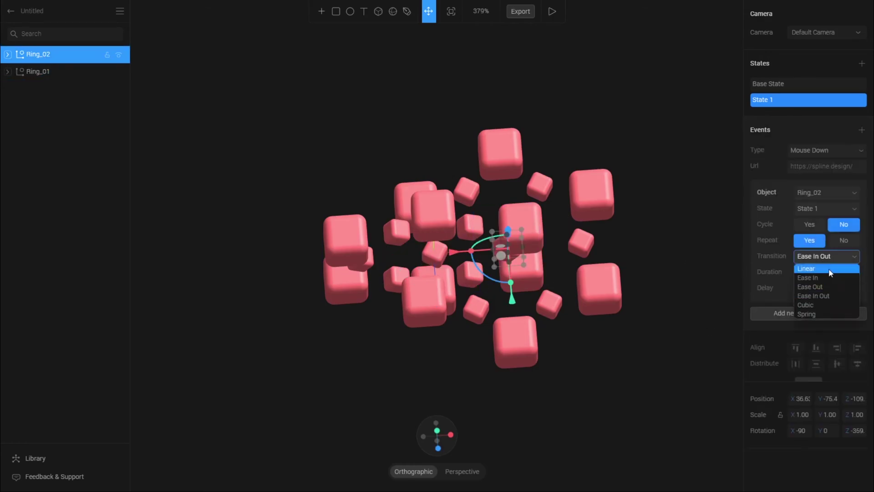
click(828, 269)
click(825, 274)
text(1.4)
click(816, 208)
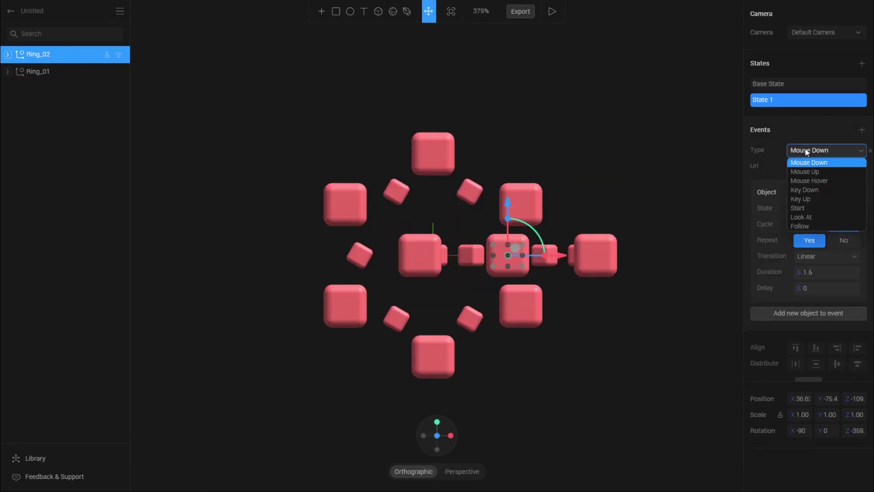